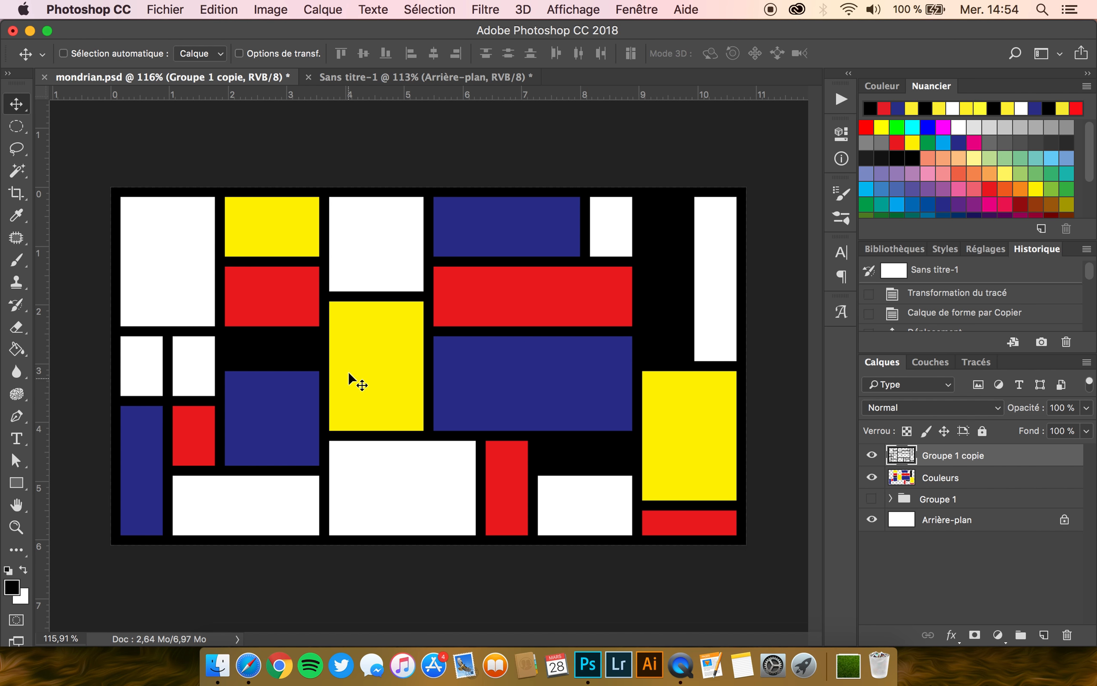
Step: Create a new 1280 x 720 px document at 300 pixels/inch in RGB with a white background
left_click(180, 8)
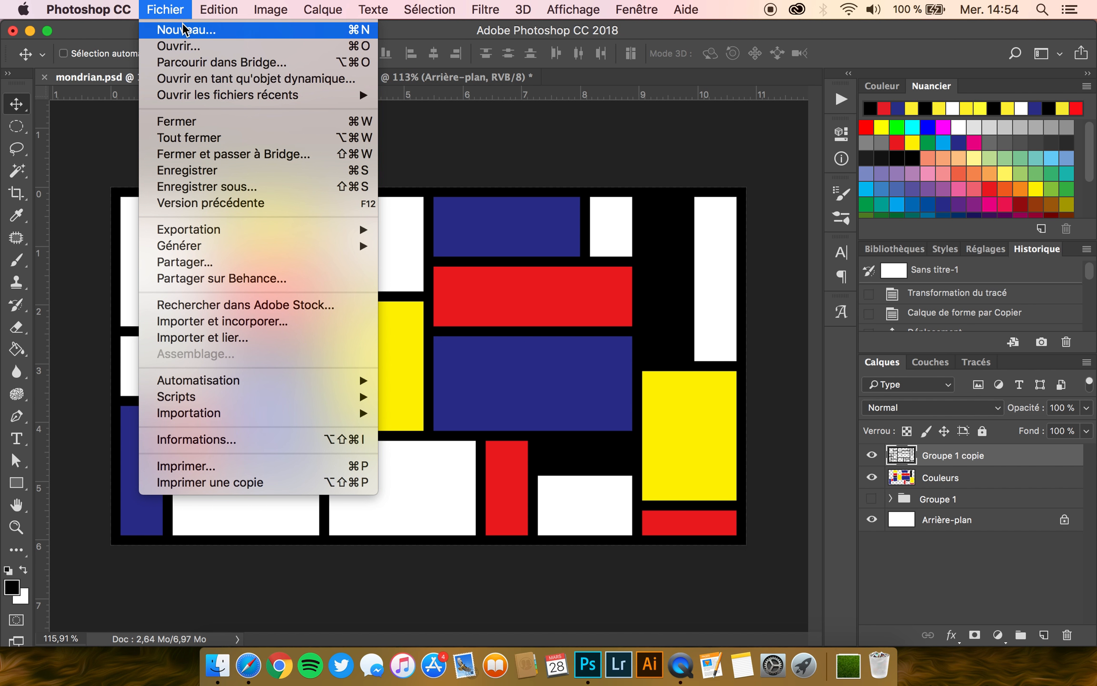
left_click(185, 30)
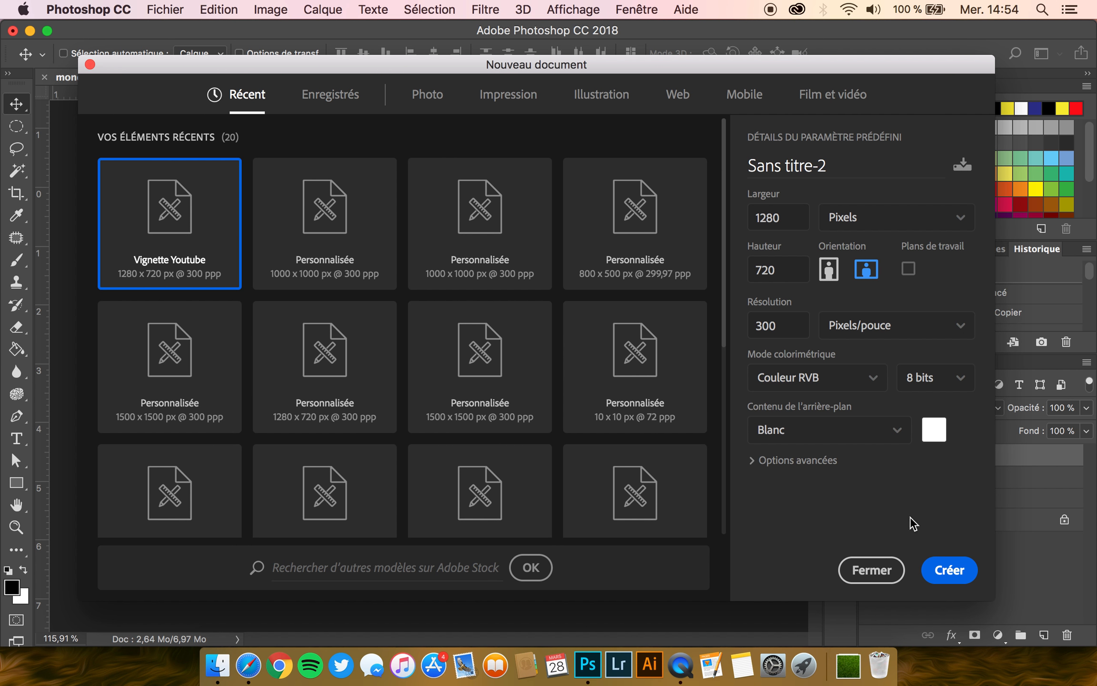
left_click(949, 569)
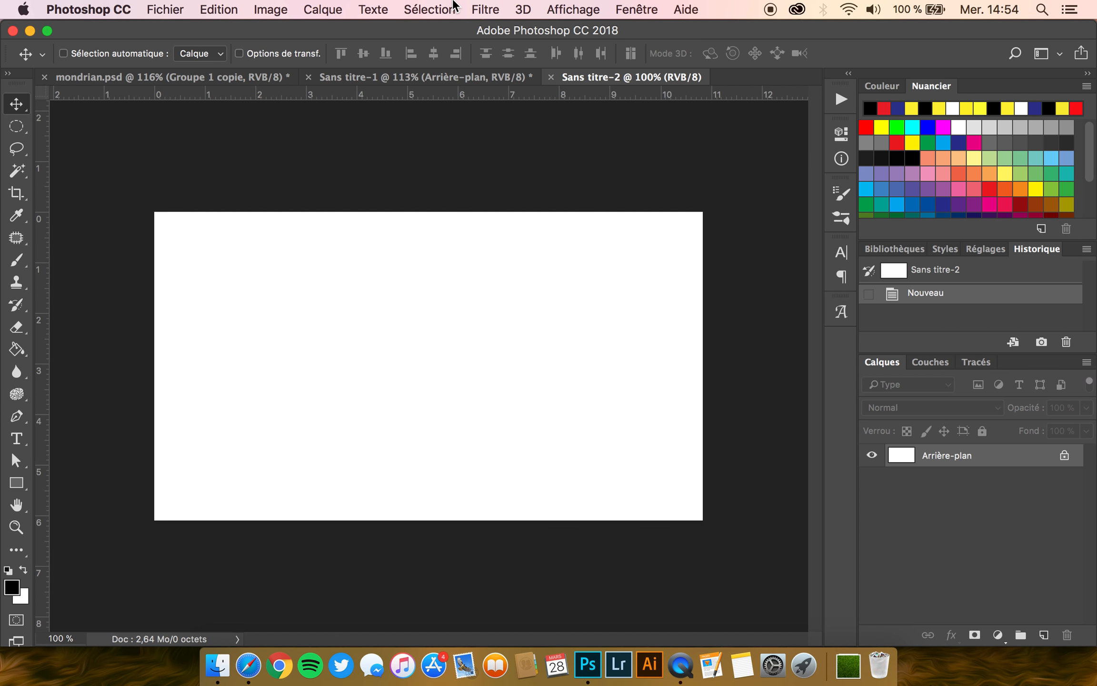
Step: Start a new guide layout with 12 columns and 10 rows, and set both the column and row gutters to 20 px
left_click(573, 9)
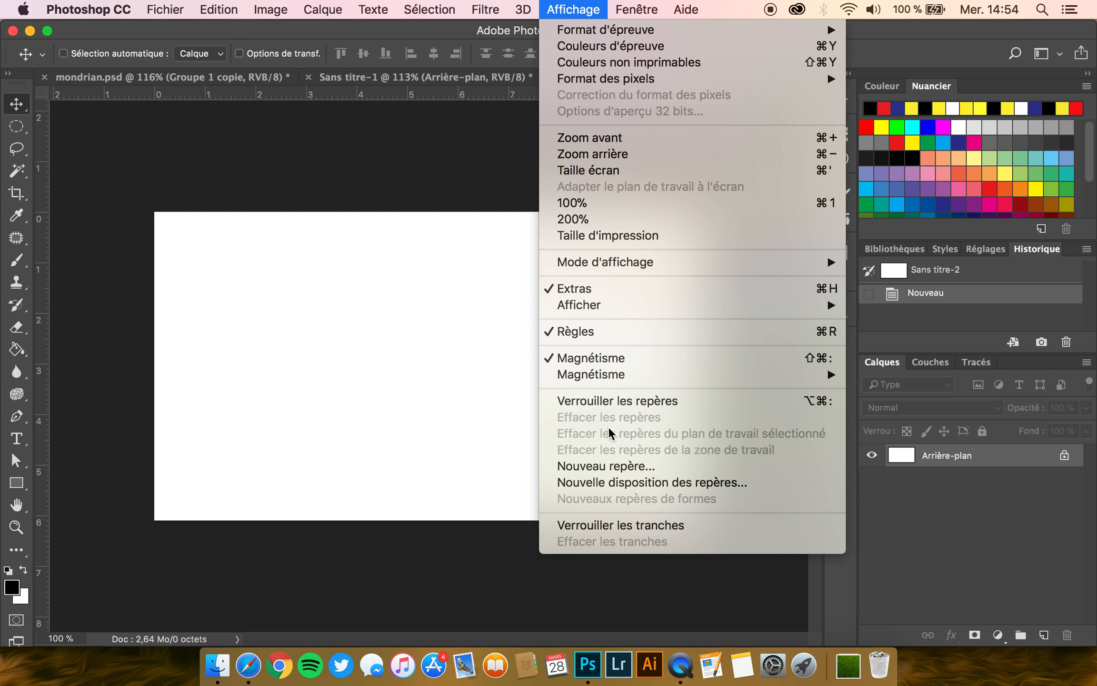
left_click(603, 483)
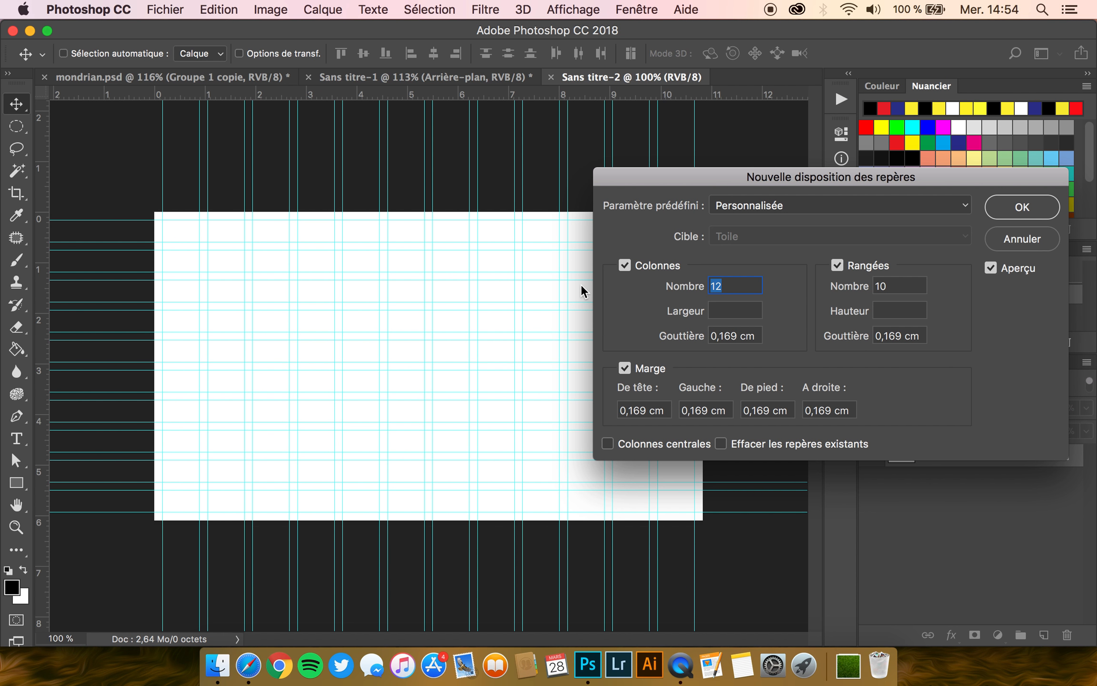
left_click(887, 285)
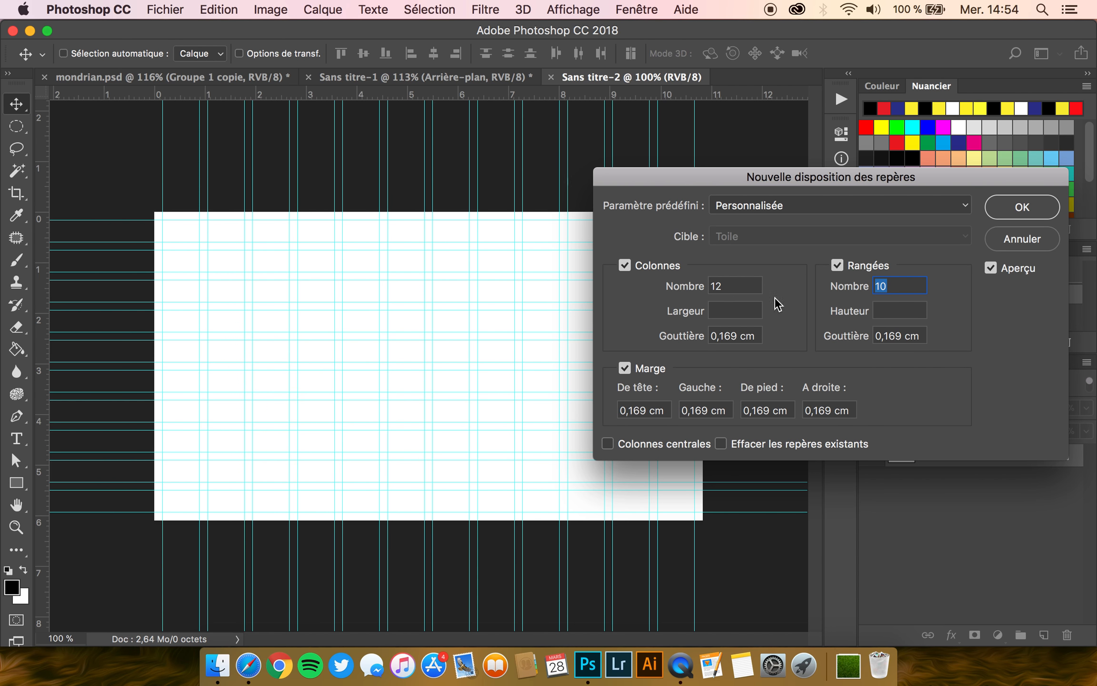
triple_click(754, 338)
type("20 px")
left_click_drag(751, 336, 636, 327)
key("super+c")
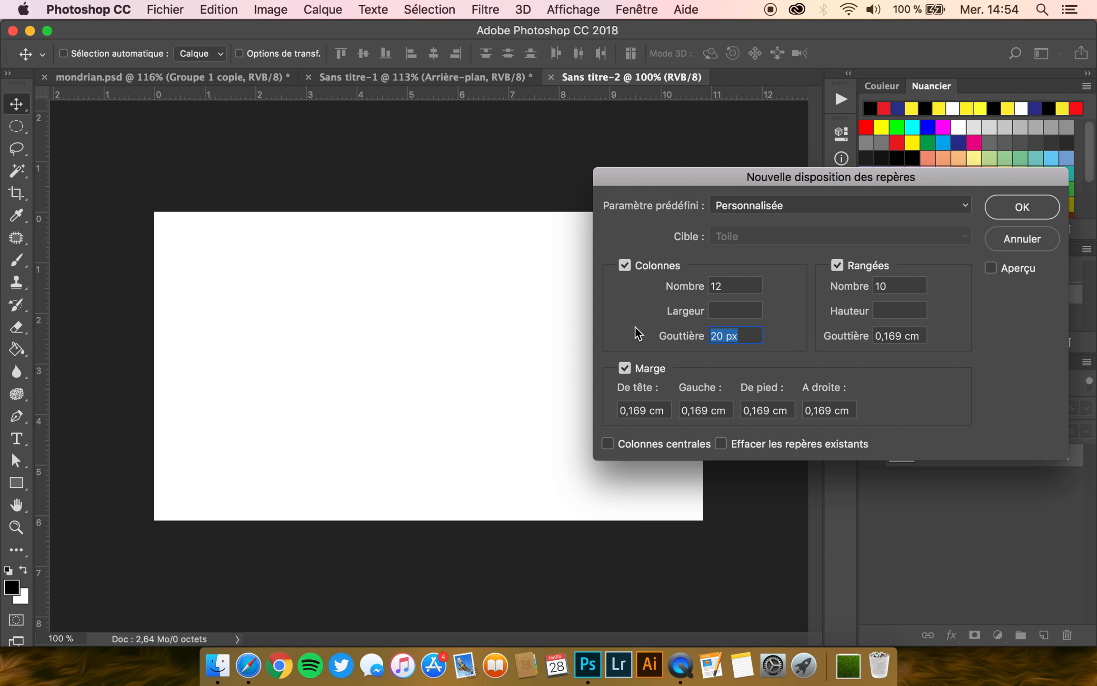
triple_click(891, 332)
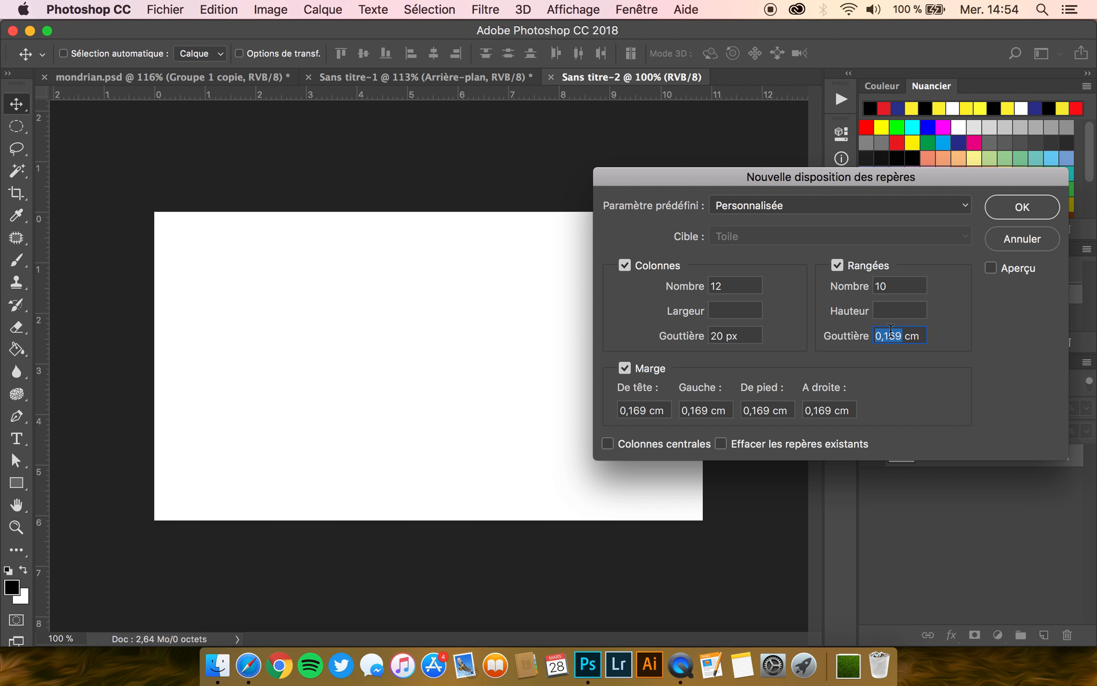
key("super+v")
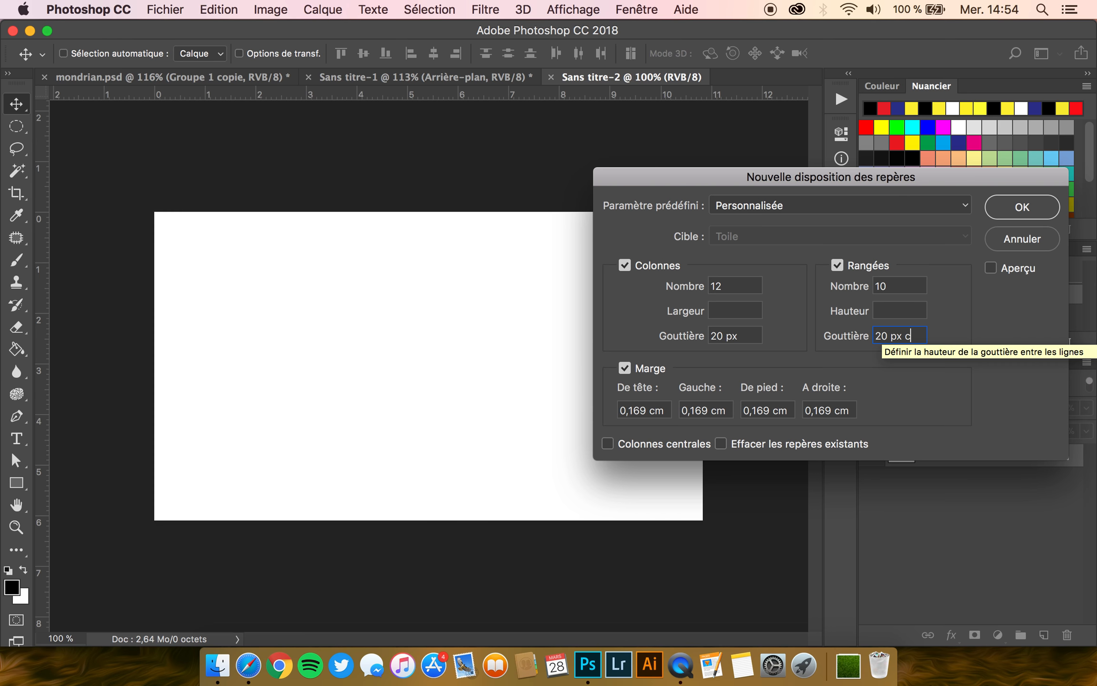
Step: Set all four margins of the guide layout to 20 px, preview the grid and apply it to the canvas
triple_click(652, 411)
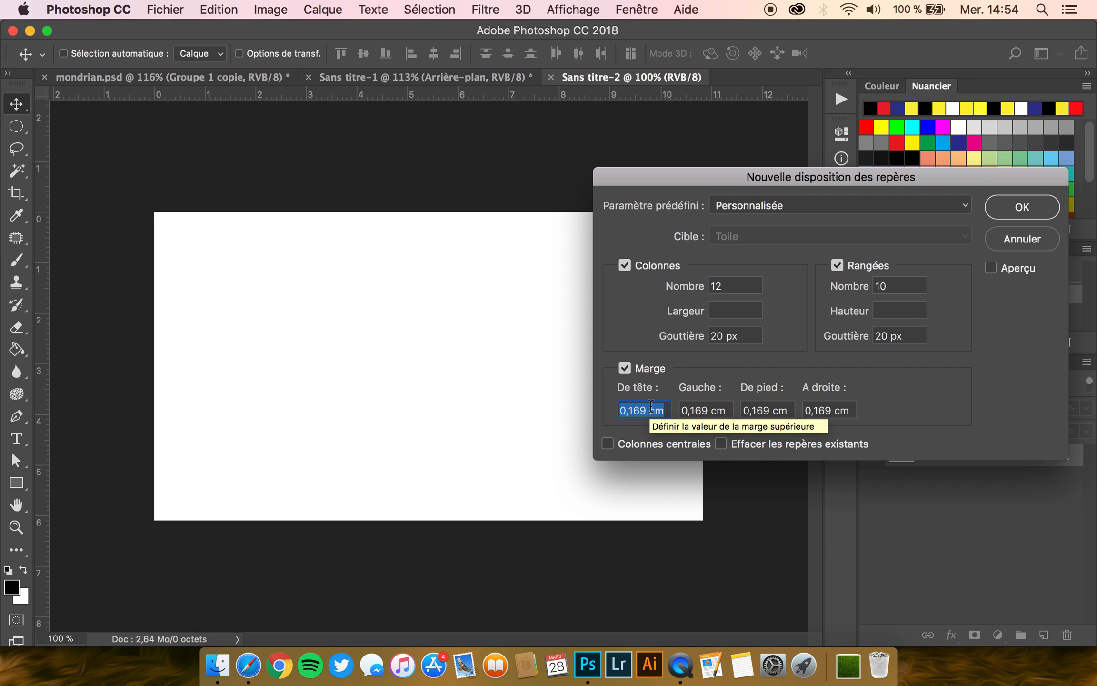
key("super+v")
triple_click(702, 410)
key("super+v")
triple_click(764, 410)
key("super+v")
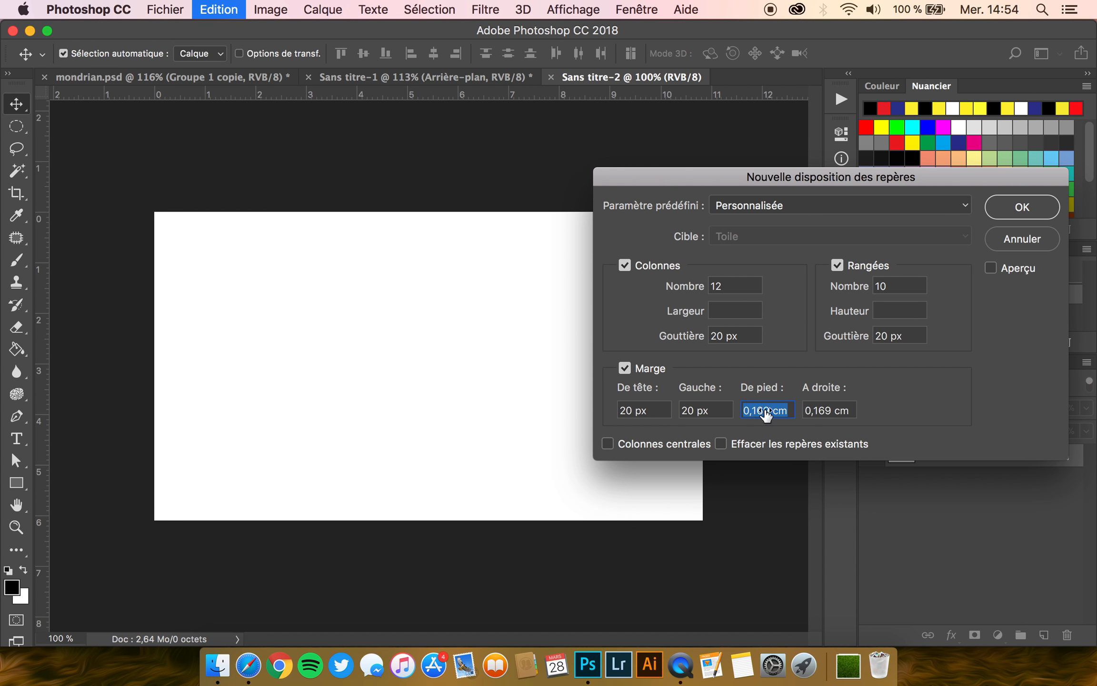
triple_click(820, 412)
key("super+v")
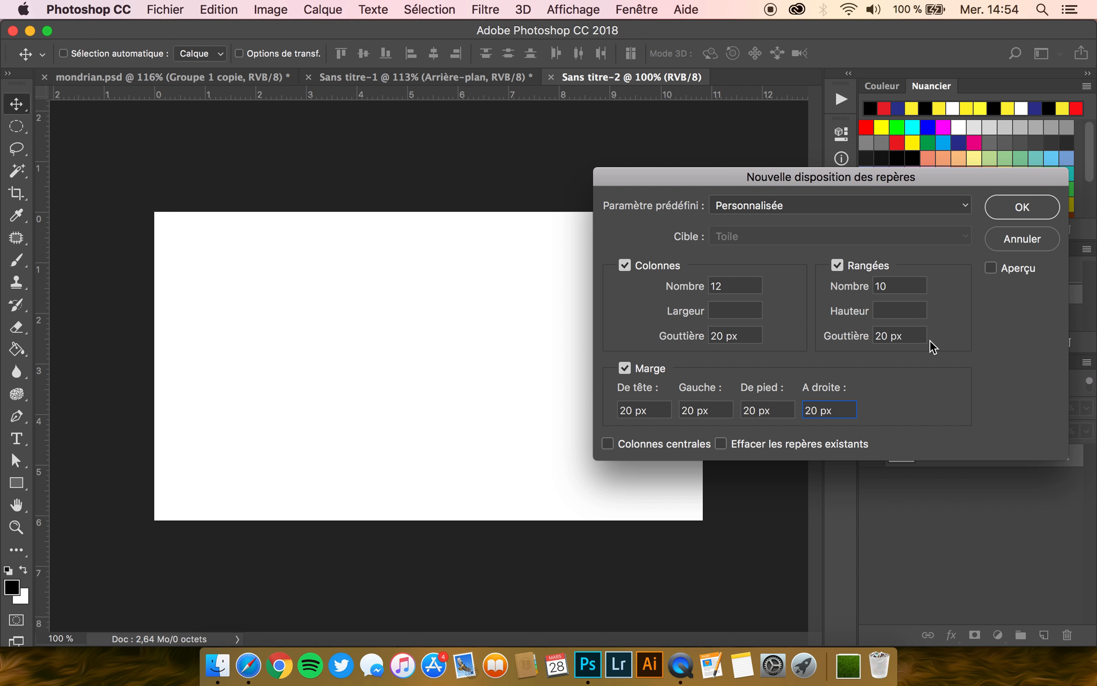
left_click(991, 268)
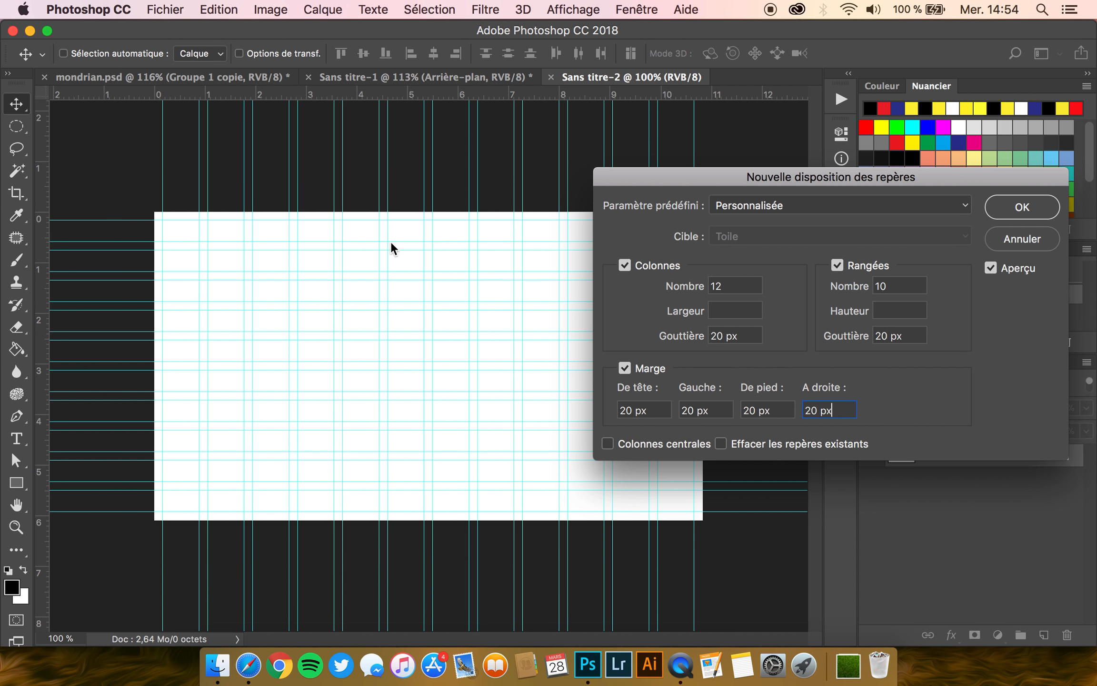
left_click(1029, 208)
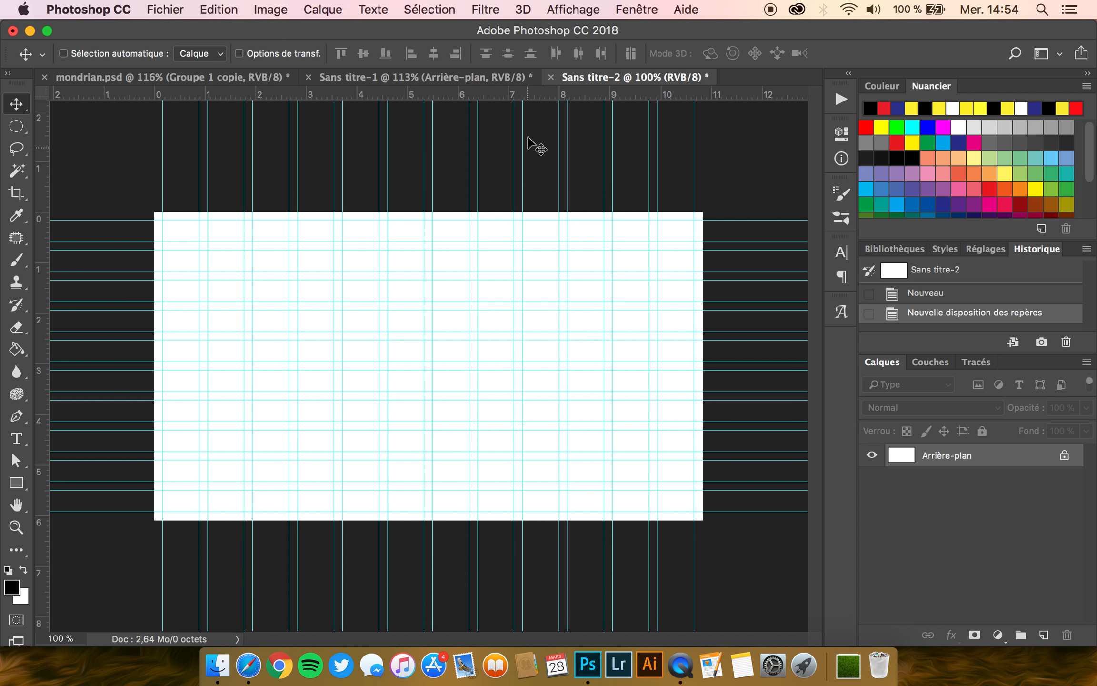
Step: Lock the guides and check that the lock option is enabled
left_click(569, 10)
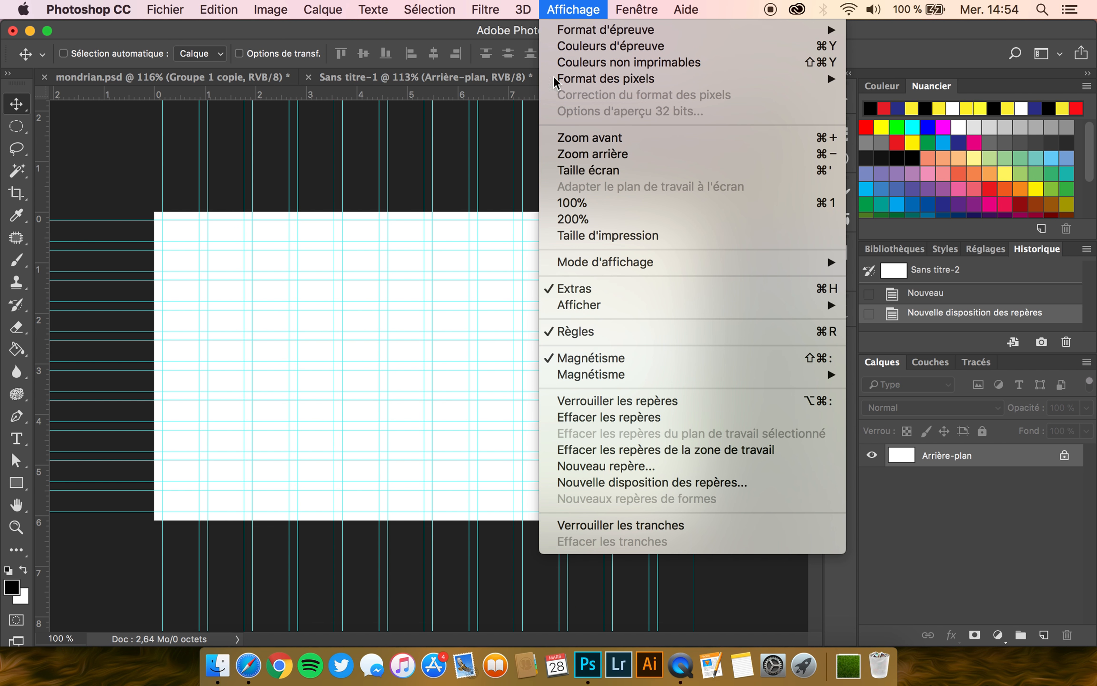
left_click(605, 404)
left_click(578, 8)
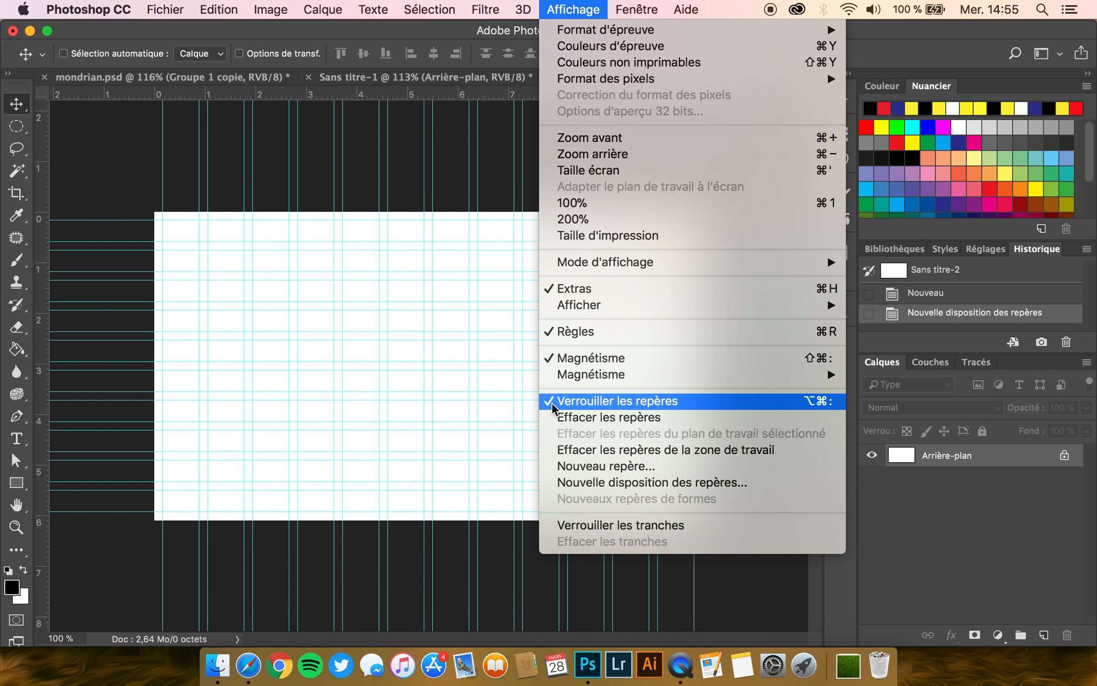
left_click(478, 191)
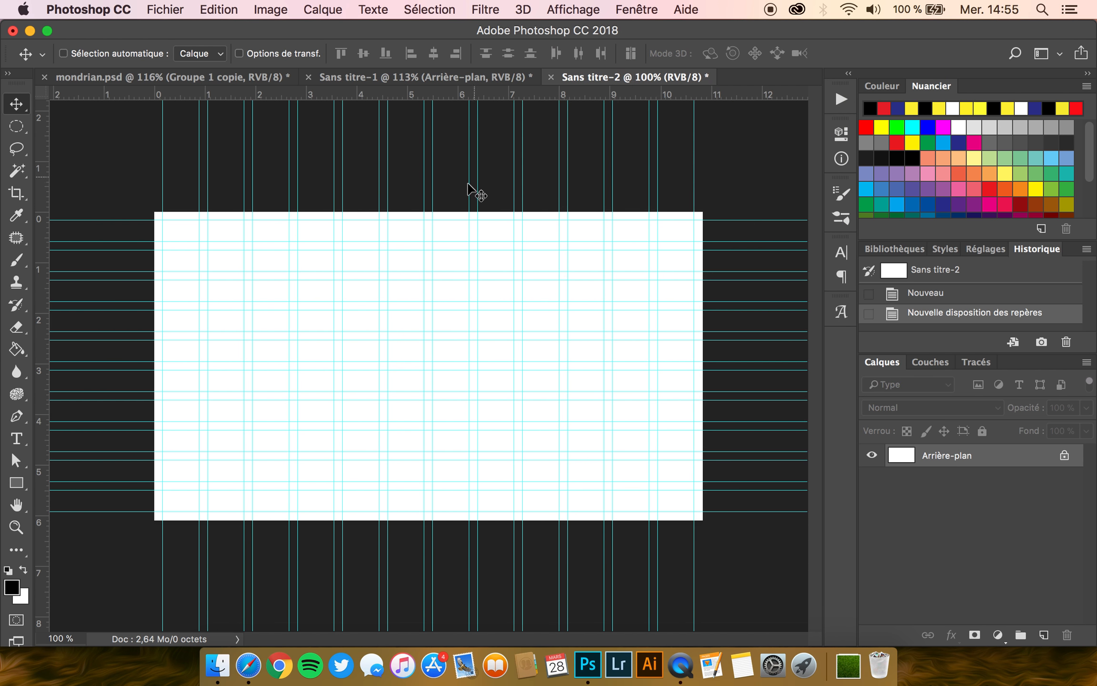
Step: Check that snapping is enabled and that guides are among the snap targets
left_click(567, 10)
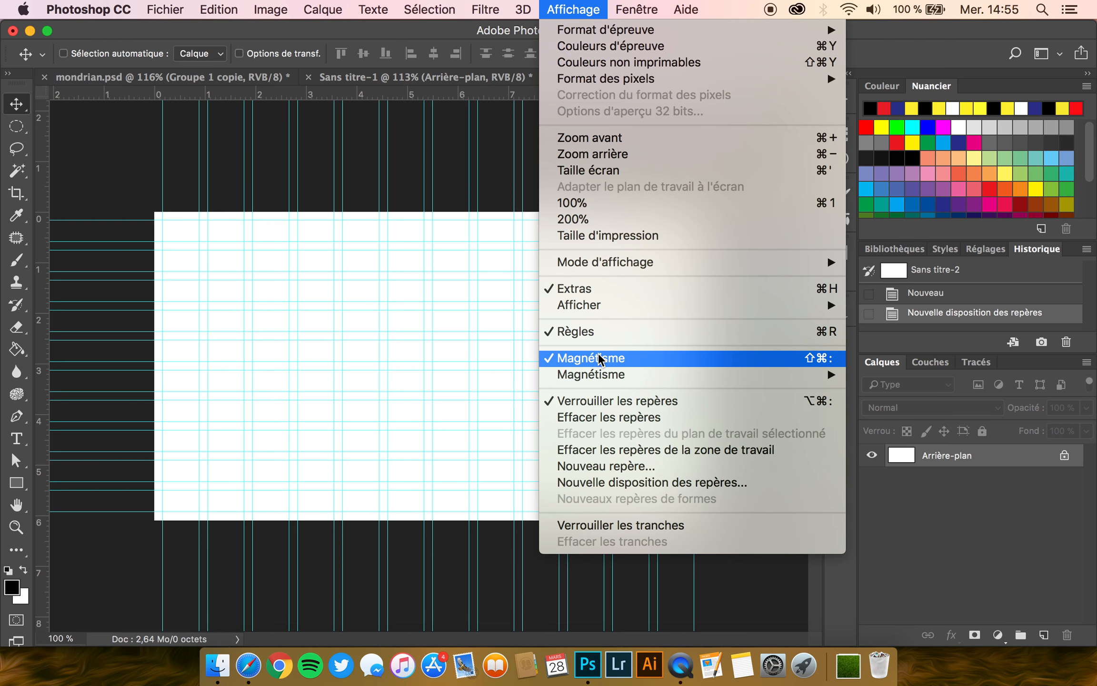
mouse_move(583, 378)
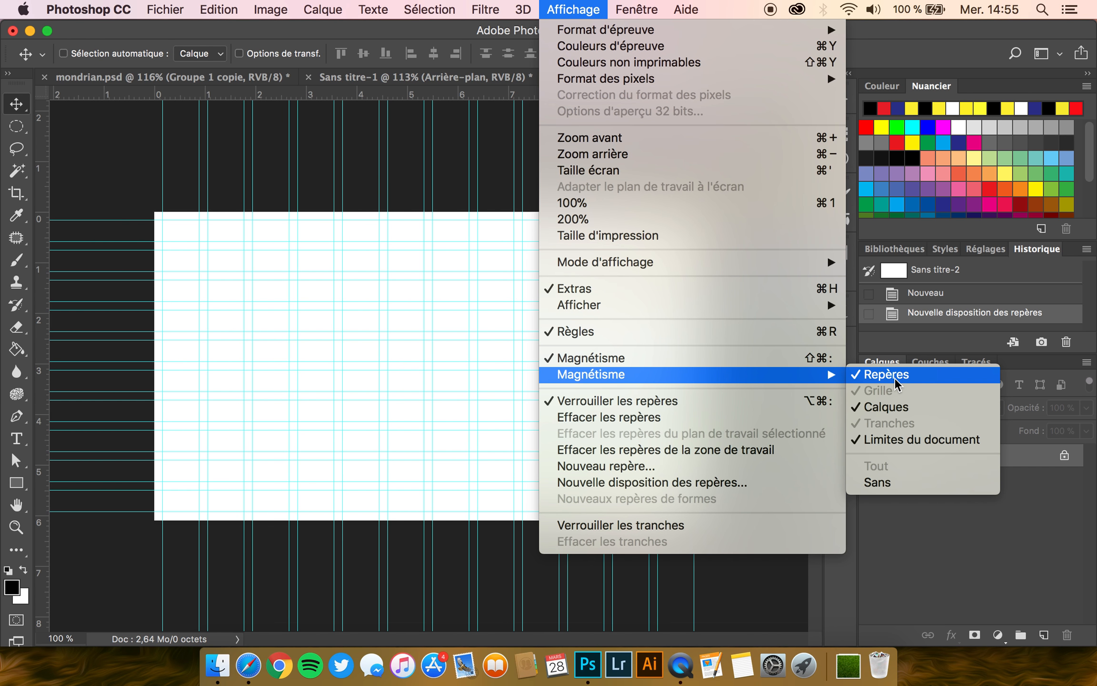
left_click(551, 6)
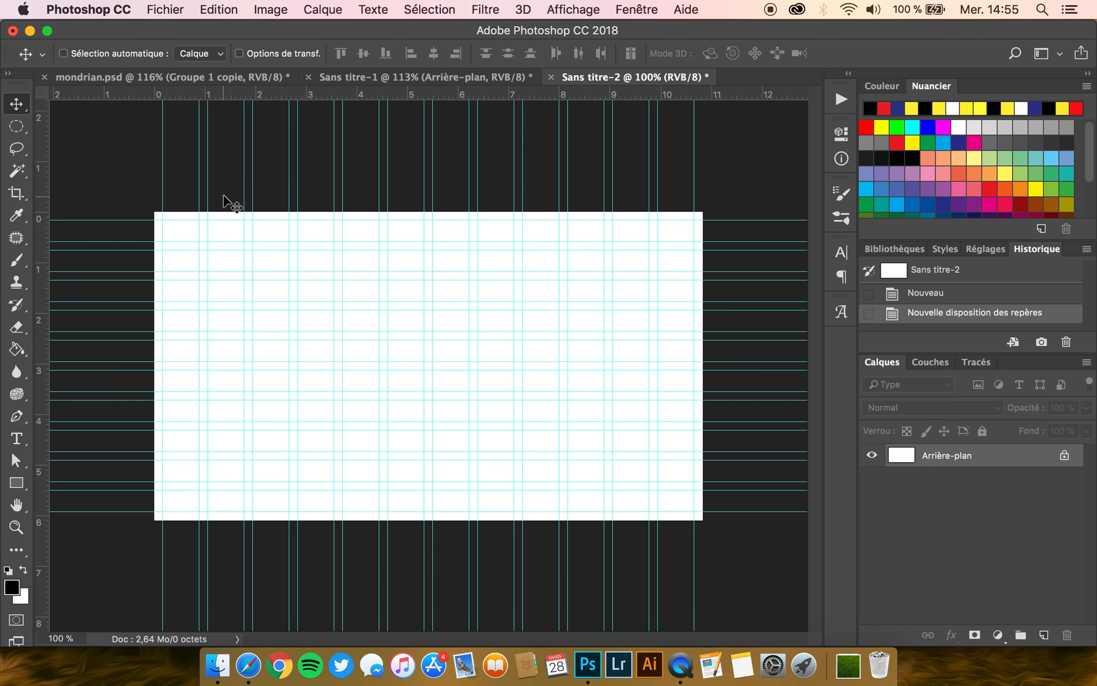
Step: Set up the Rectangle tool in shape mode with a black fill and no stroke
left_click(20, 482)
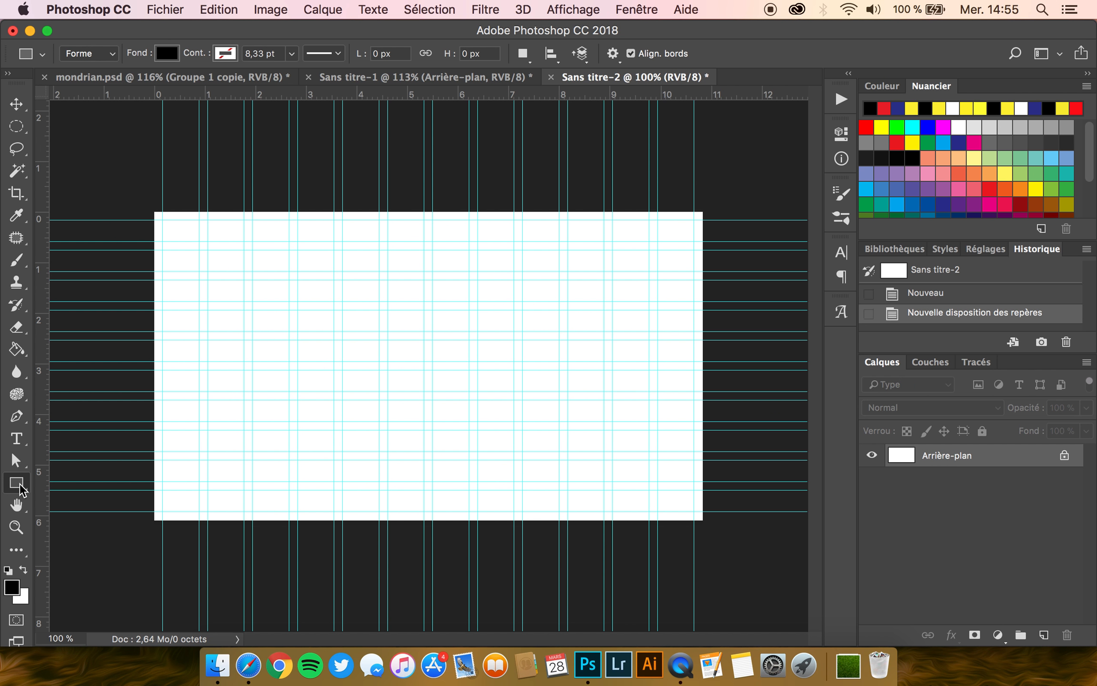
left_click(167, 59)
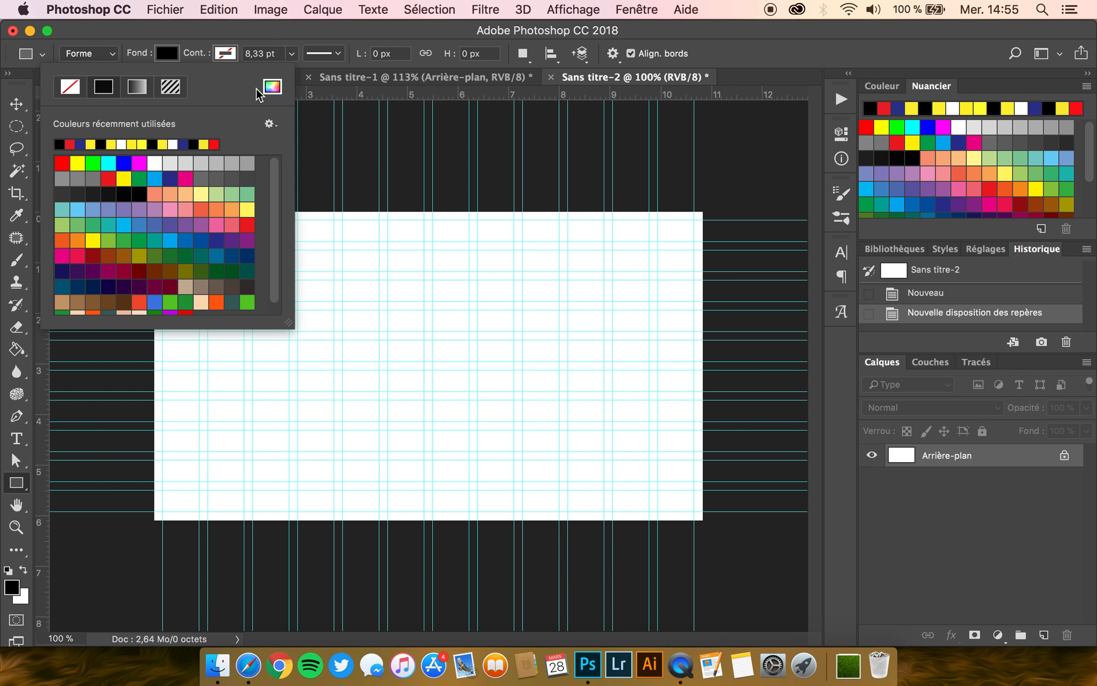
left_click(272, 88)
left_click(750, 248)
left_click(221, 52)
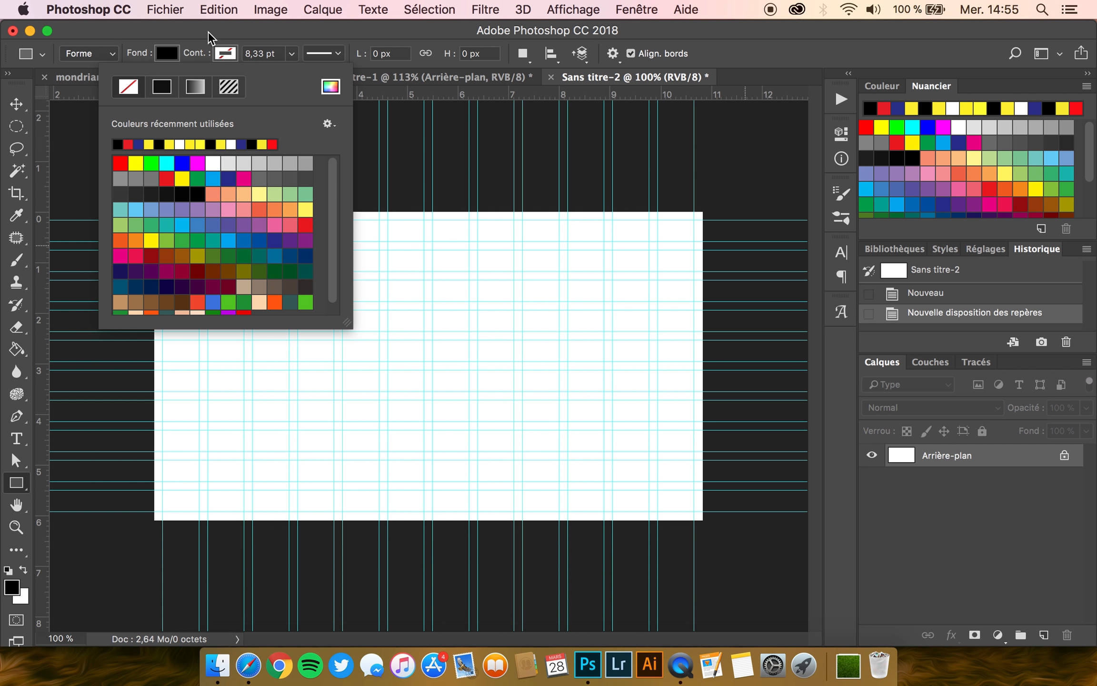
left_click(187, 36)
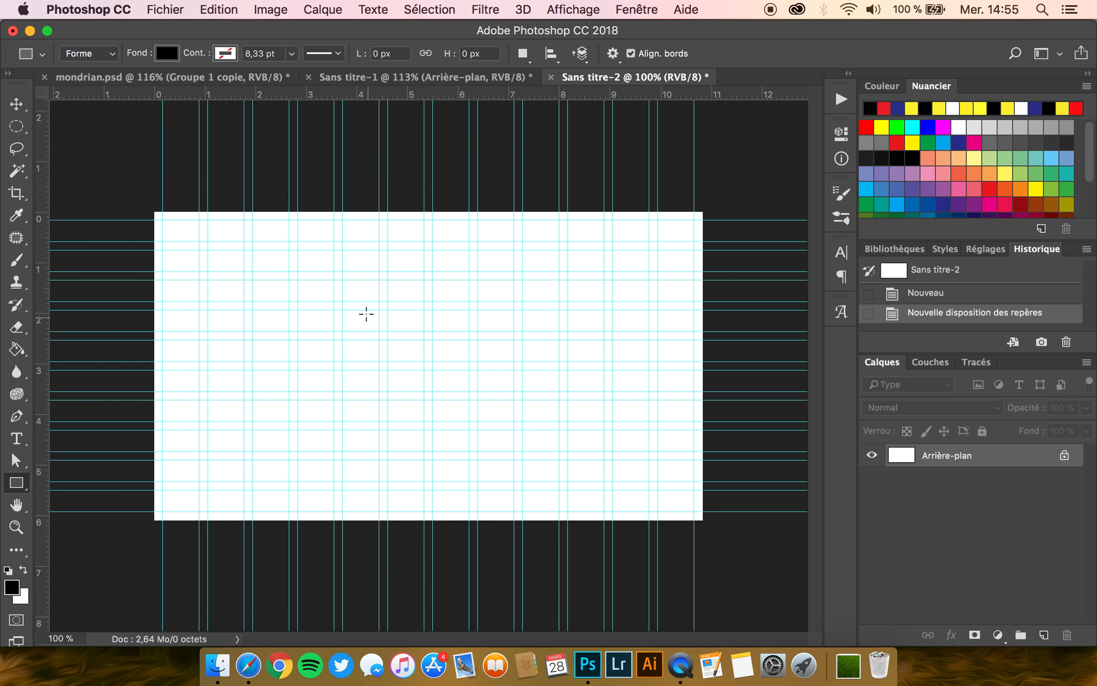
Step: Create a black rectangle 1280 px wide and 20 px high on the canvas and dismiss its shape properties
left_click(361, 295)
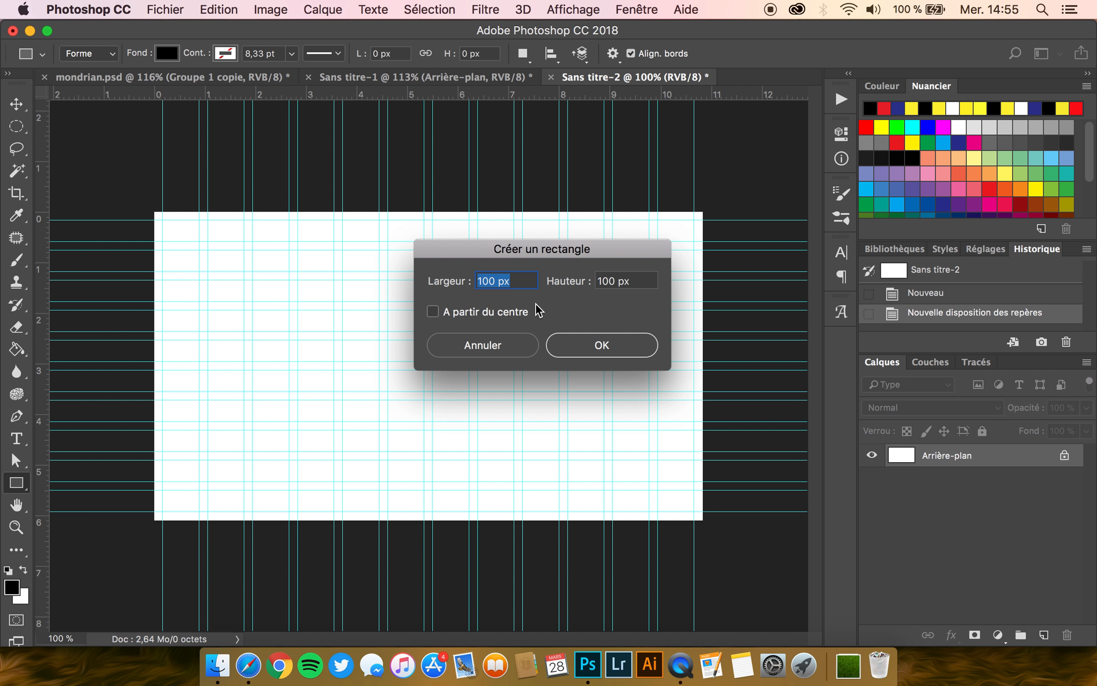
type("1280")
key("Tab")
type("20")
left_click(618, 352)
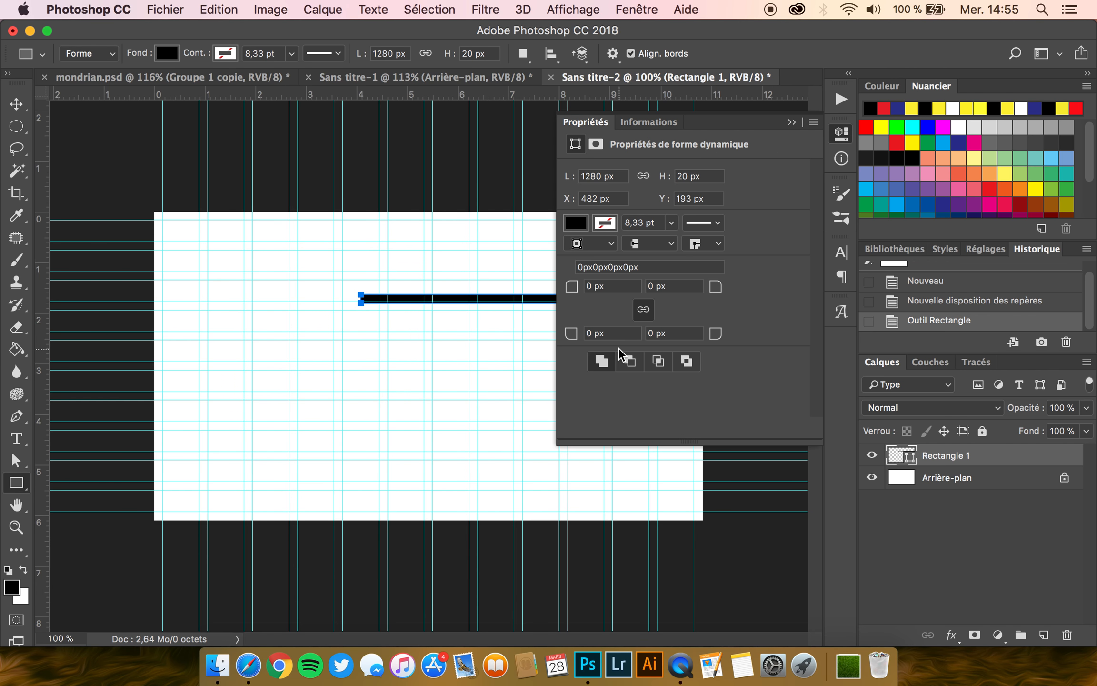
left_click(591, 123)
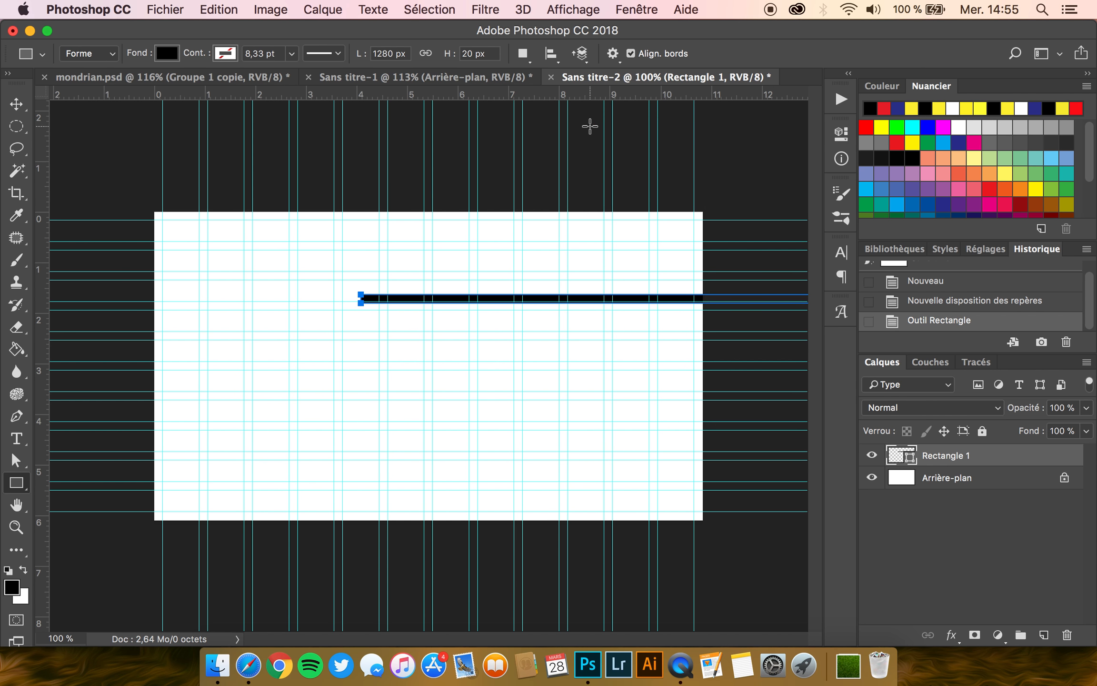
Step: Move the black horizontal bar so it spans the full canvas width and snaps against the canvas's top edge
left_click(16, 104)
left_click_drag(546, 297, 379, 269)
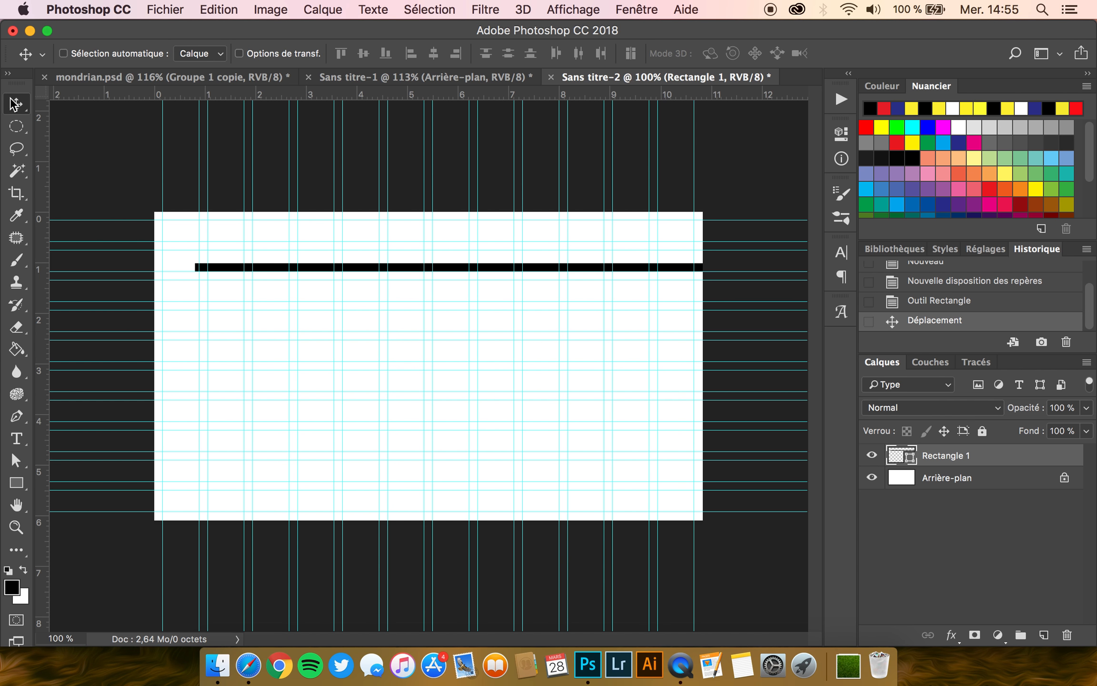
left_click_drag(447, 268, 409, 268)
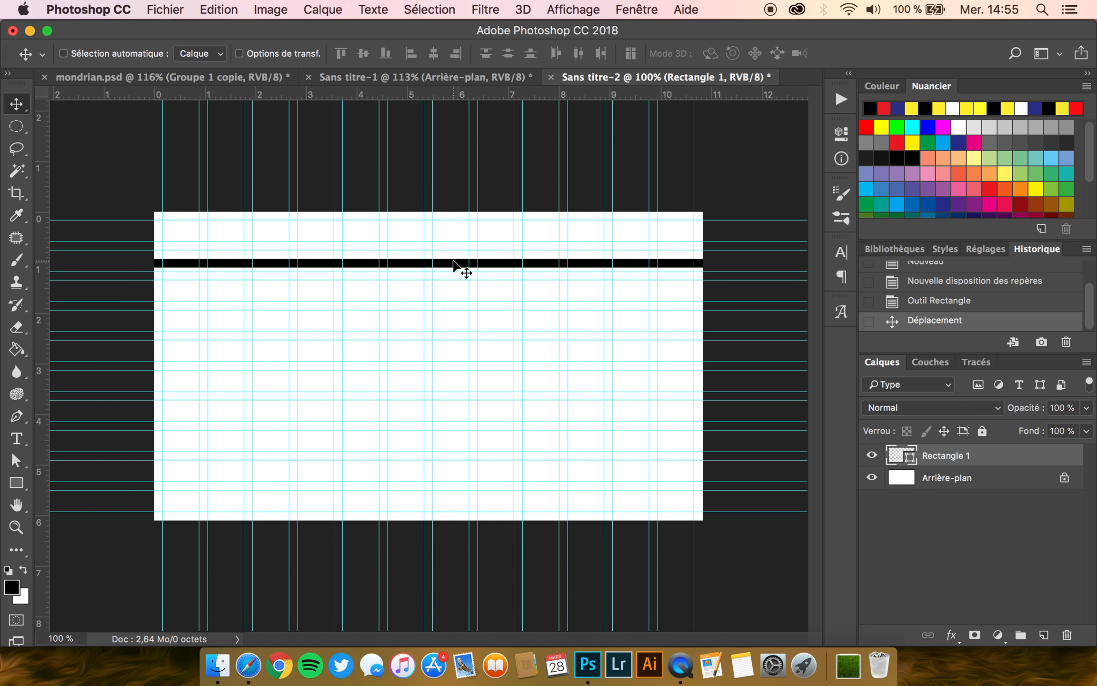
left_click_drag(453, 262, 450, 218)
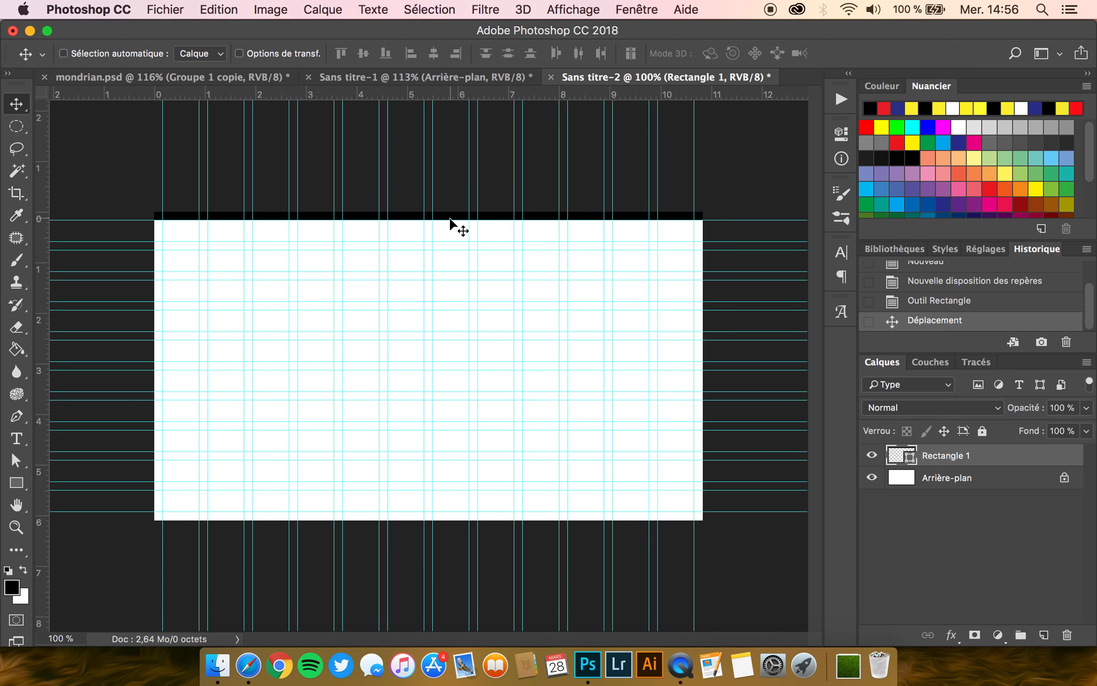
Step: Duplicate the top bar's layer and move the copy down against the canvas's bottom edge
key("super")
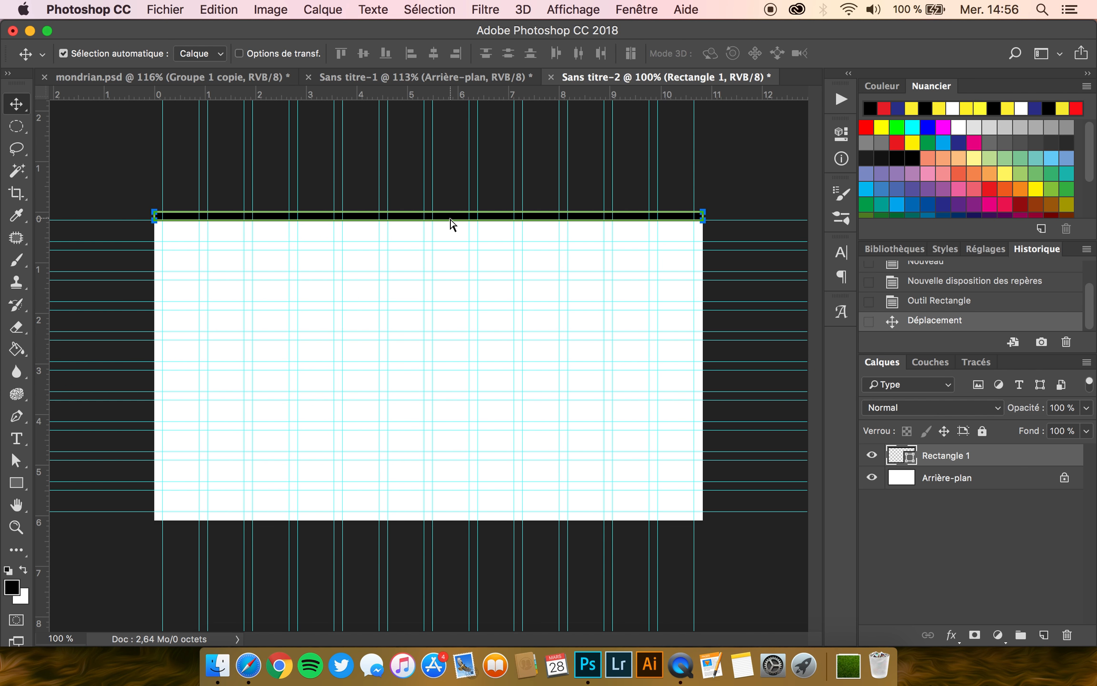
key("super+j")
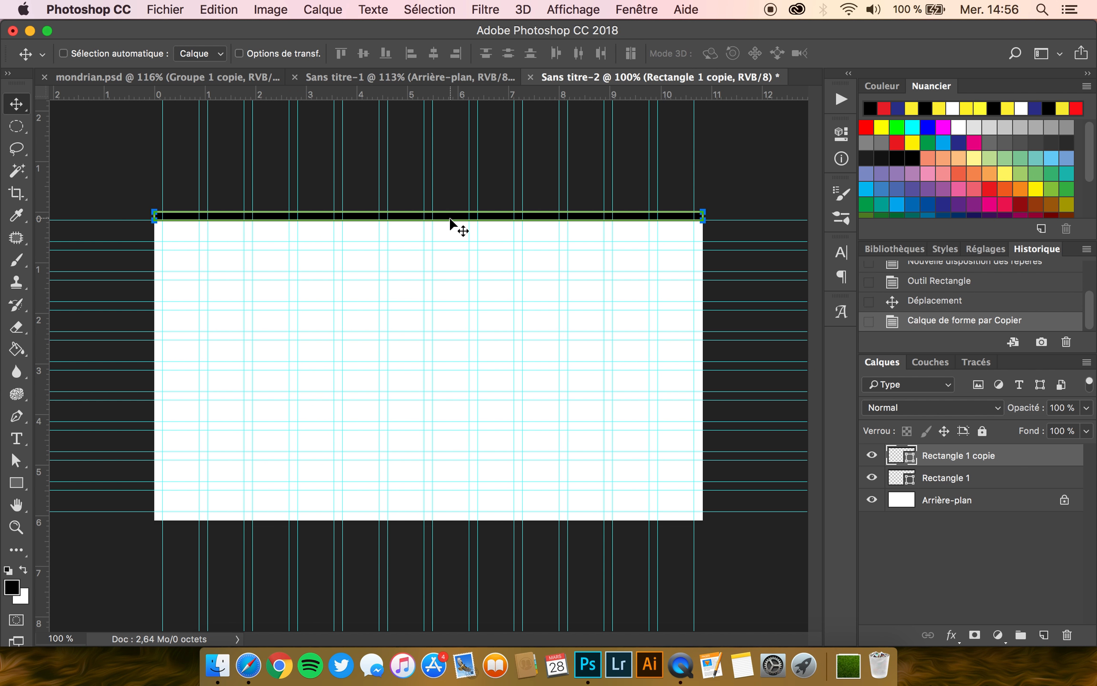
left_click_drag(450, 217, 448, 518)
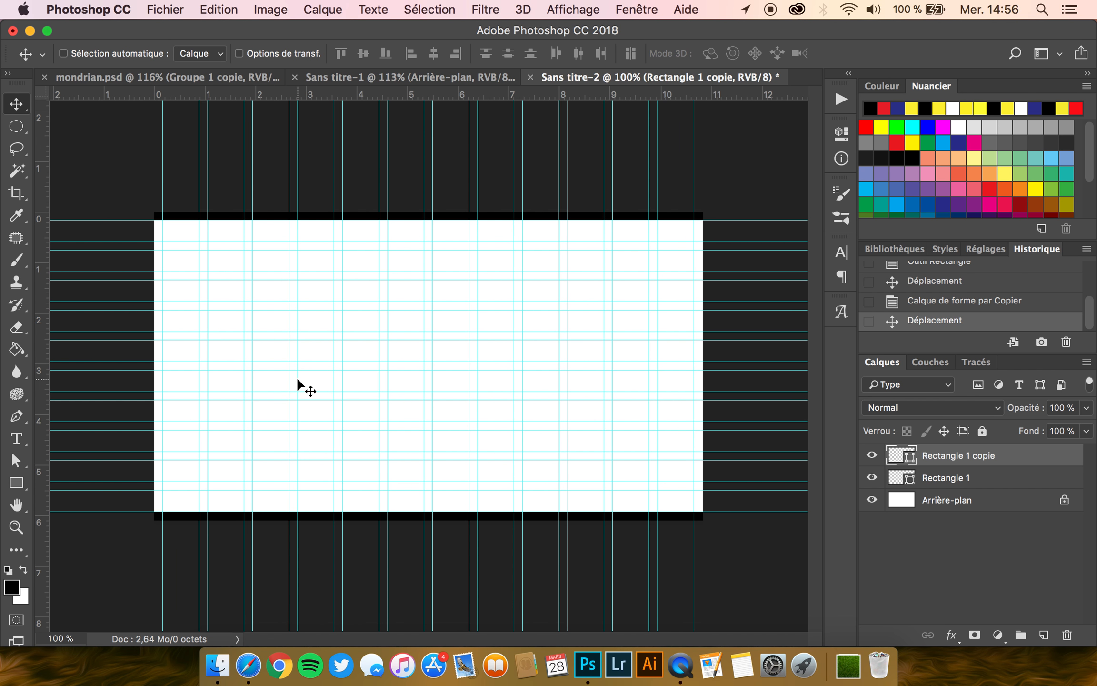
Step: Create a black rectangle 20 px wide and 720 px high on the canvas and dismiss its shape properties
left_click(23, 481)
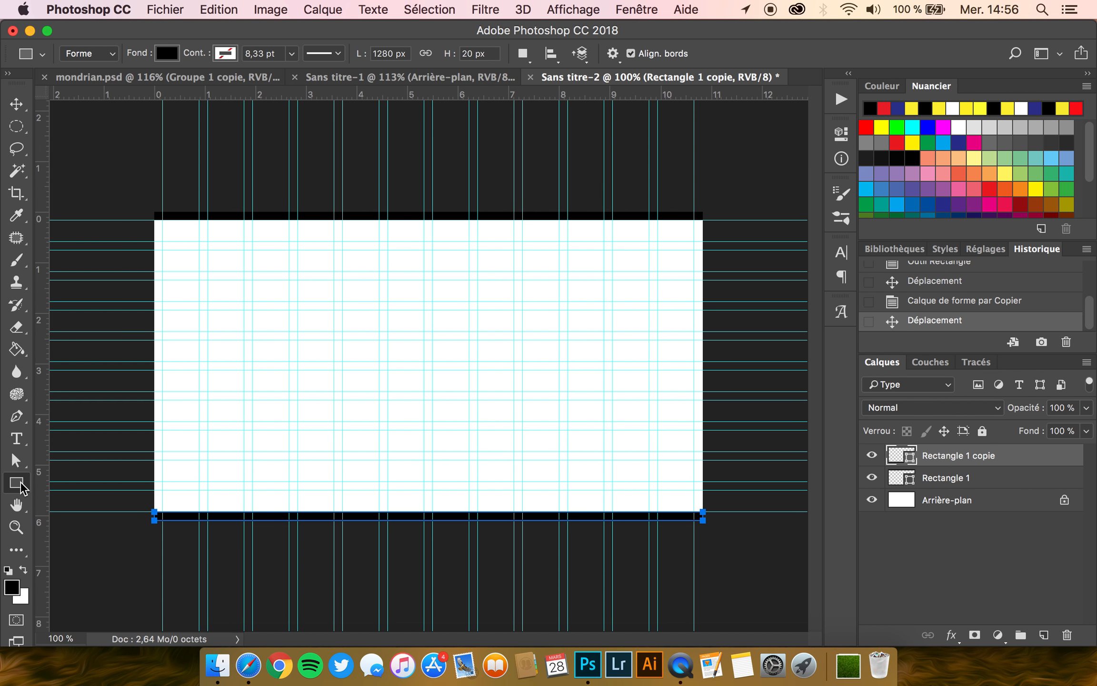
left_click(404, 360)
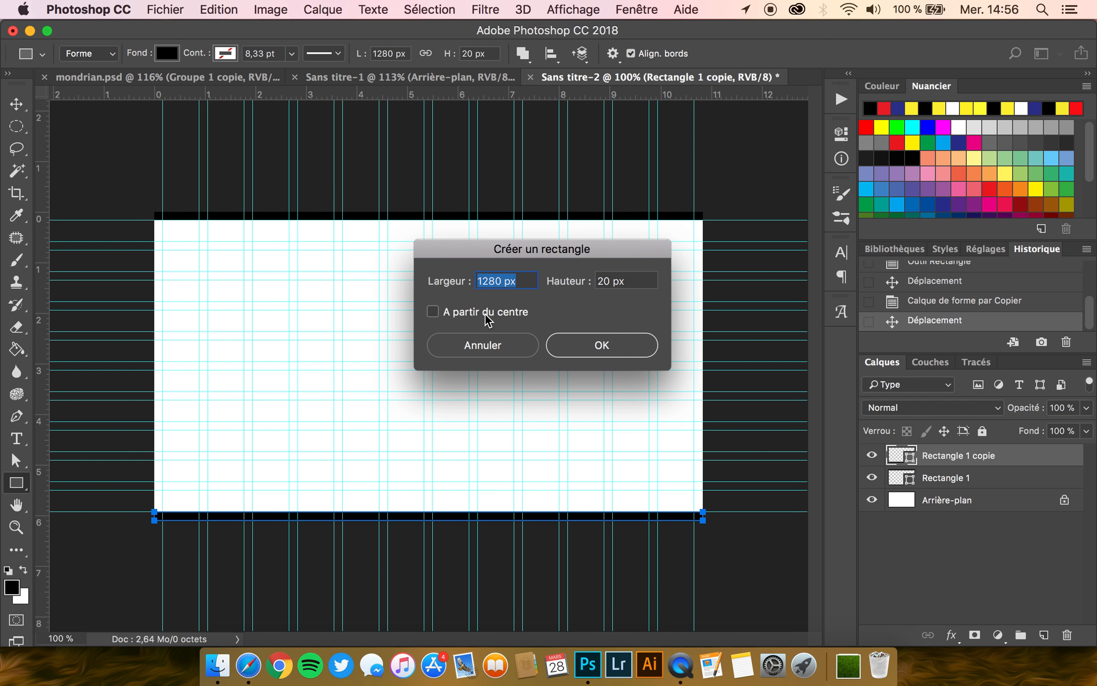
type("10")
key("BackSpace")
key("BackSpace")
type("20")
key("Tab")
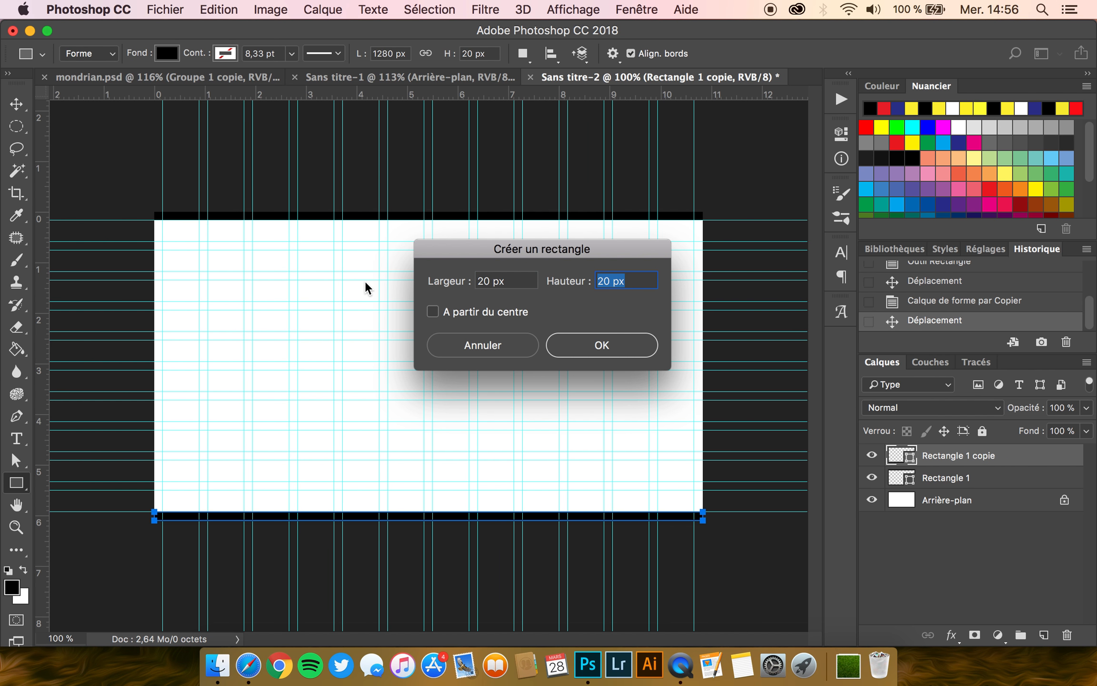
type("720")
left_click(584, 350)
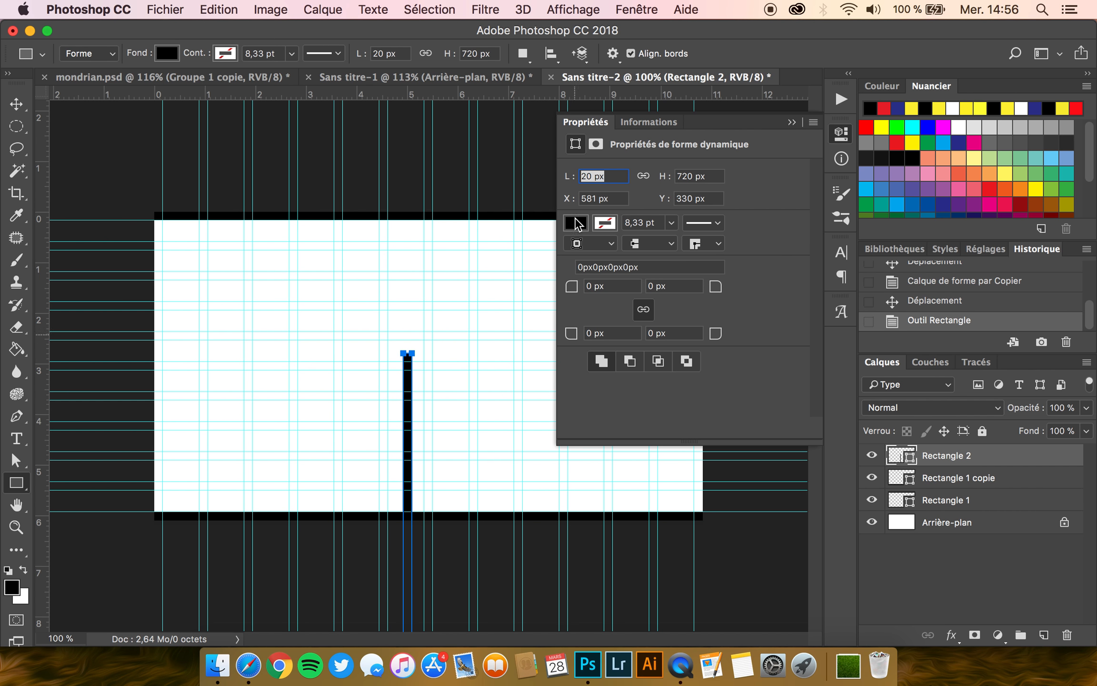
left_click(594, 125)
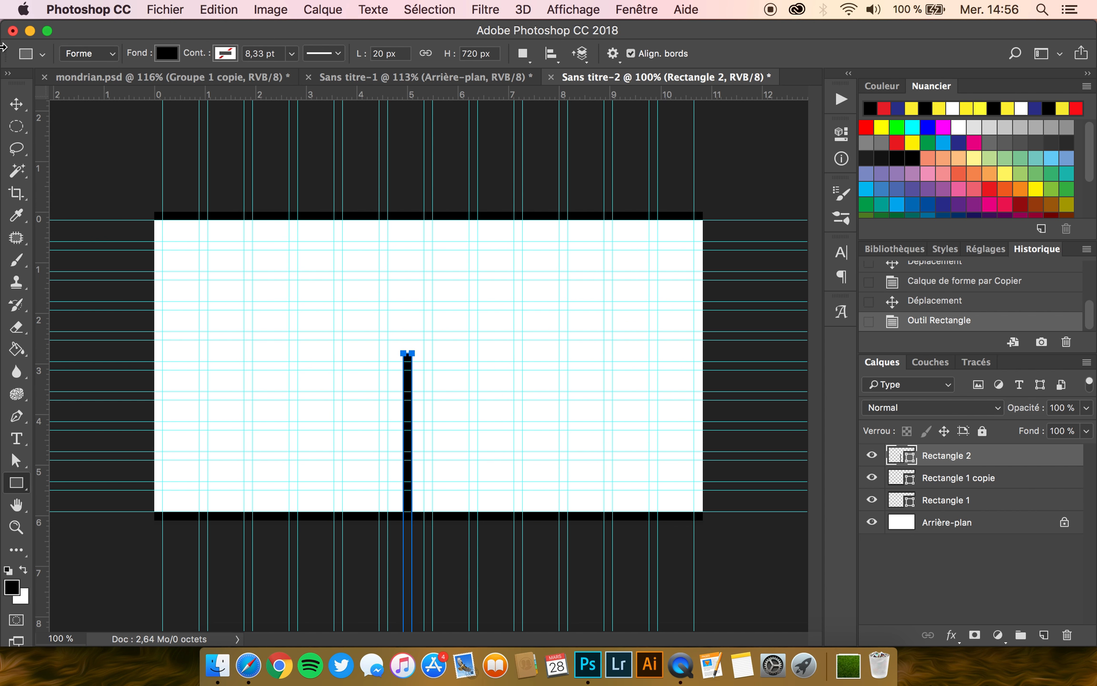
Step: Move the vertical bar against the canvas's left edge and place a duplicate of it against the right edge
left_click(12, 109)
left_click_drag(412, 424, 314, 282)
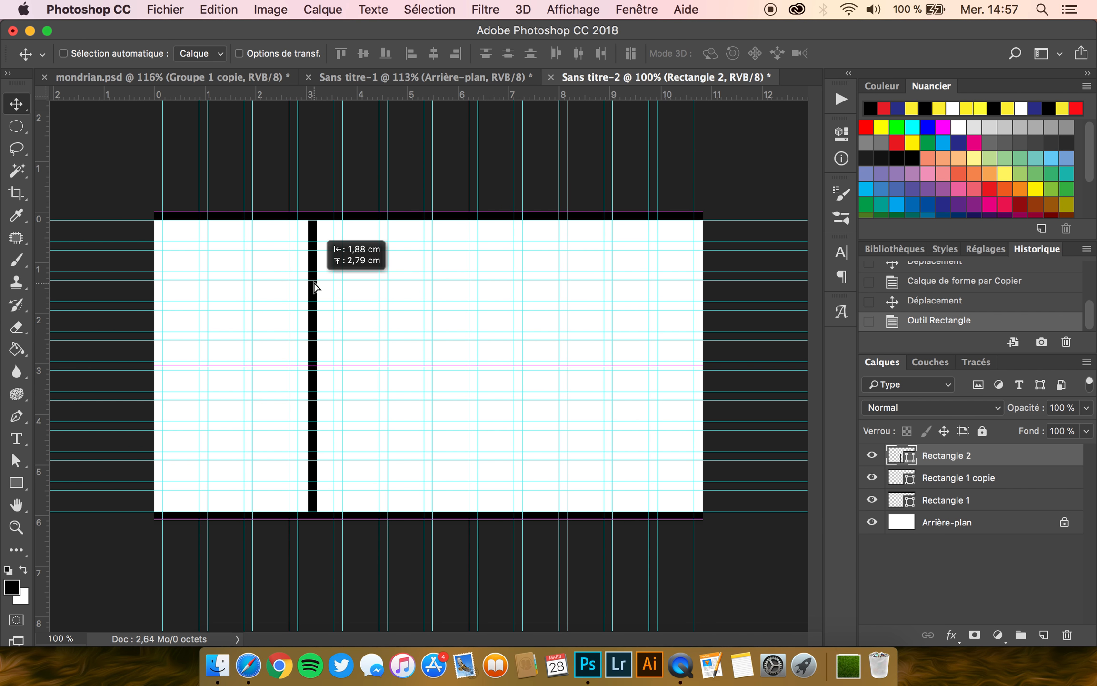
left_click_drag(314, 287, 702, 309)
key("super+j")
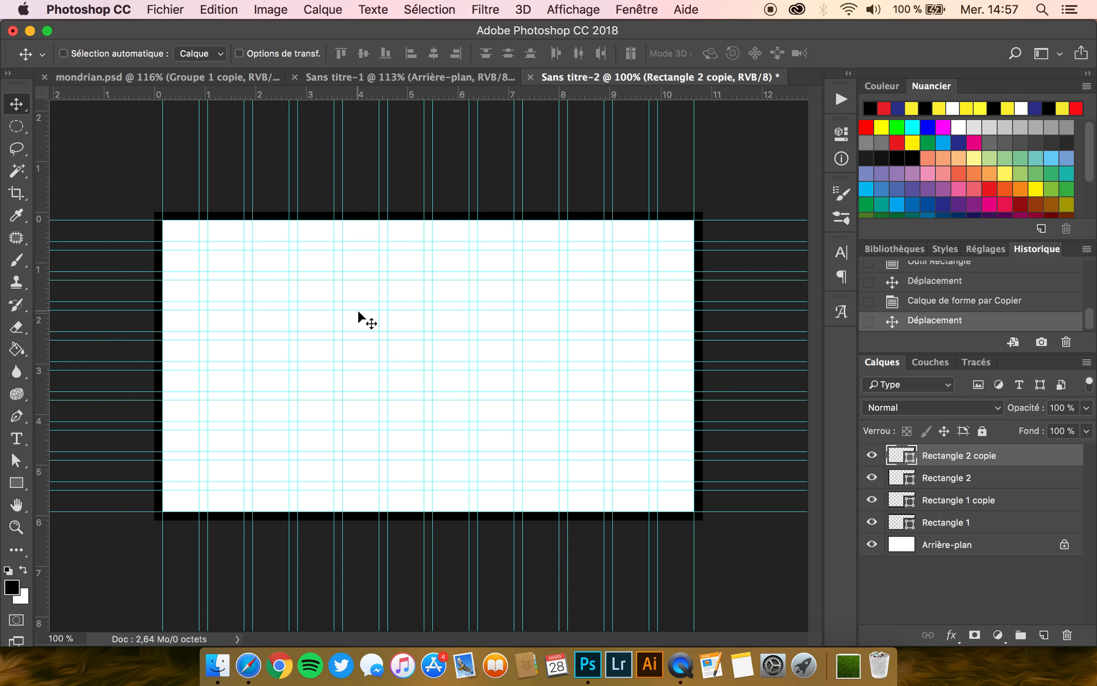
Step: Duplicate the right-edge bar onto the next guide pair inward and shorten the copy from below to about 300 px high
key("super+j")
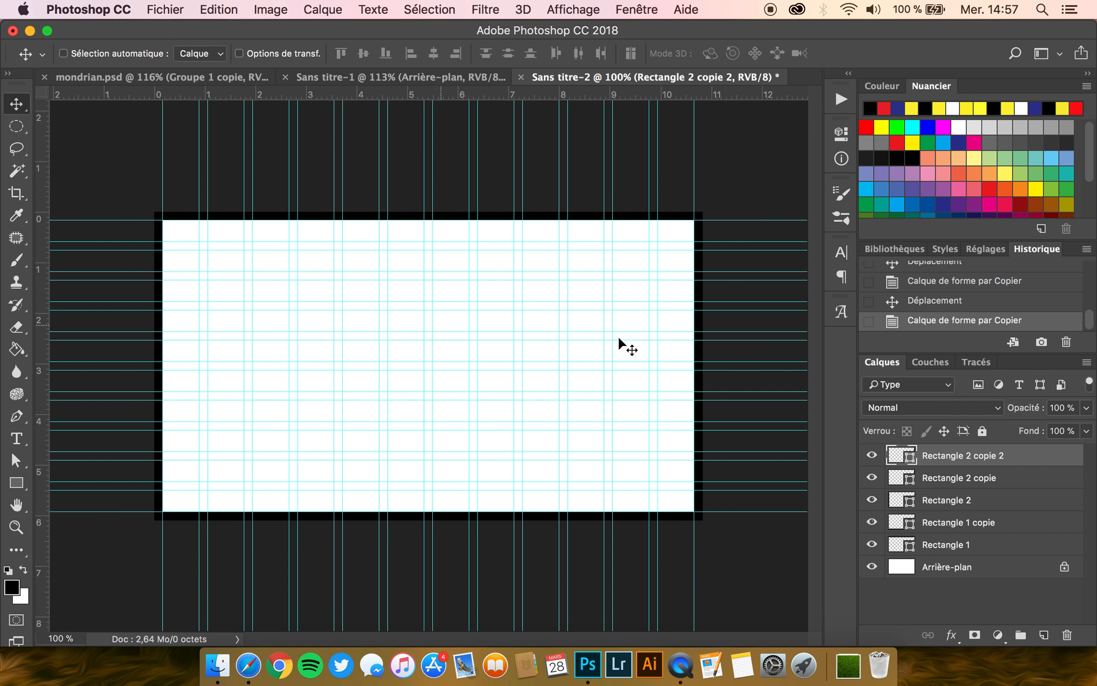
left_click_drag(714, 295, 667, 290)
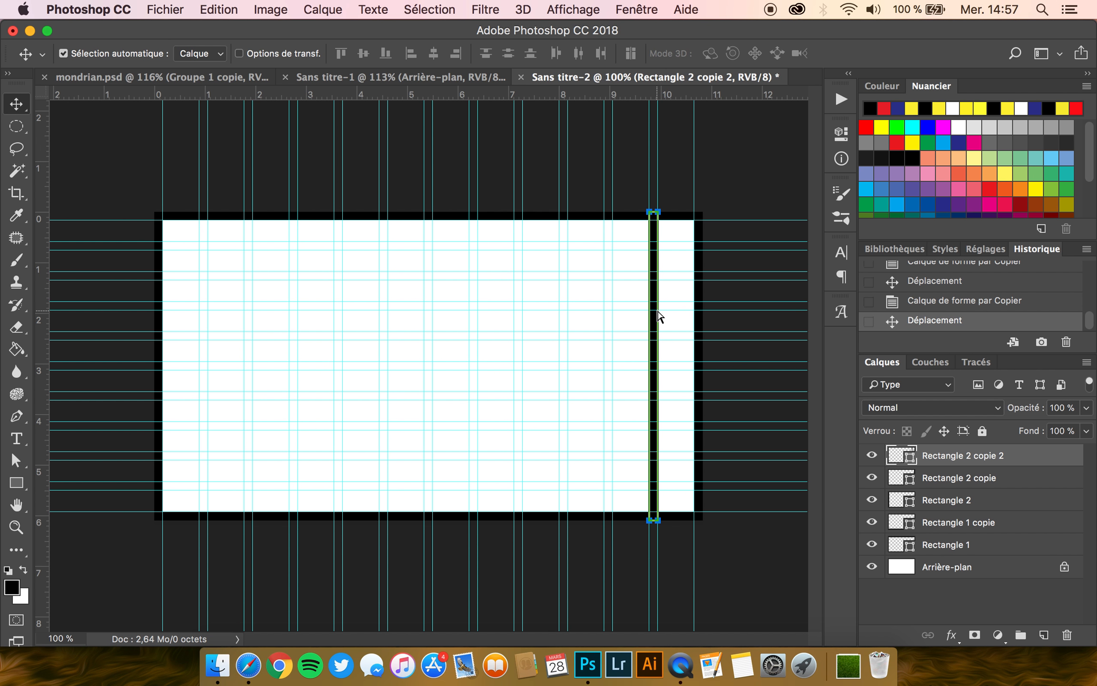
key("super+t")
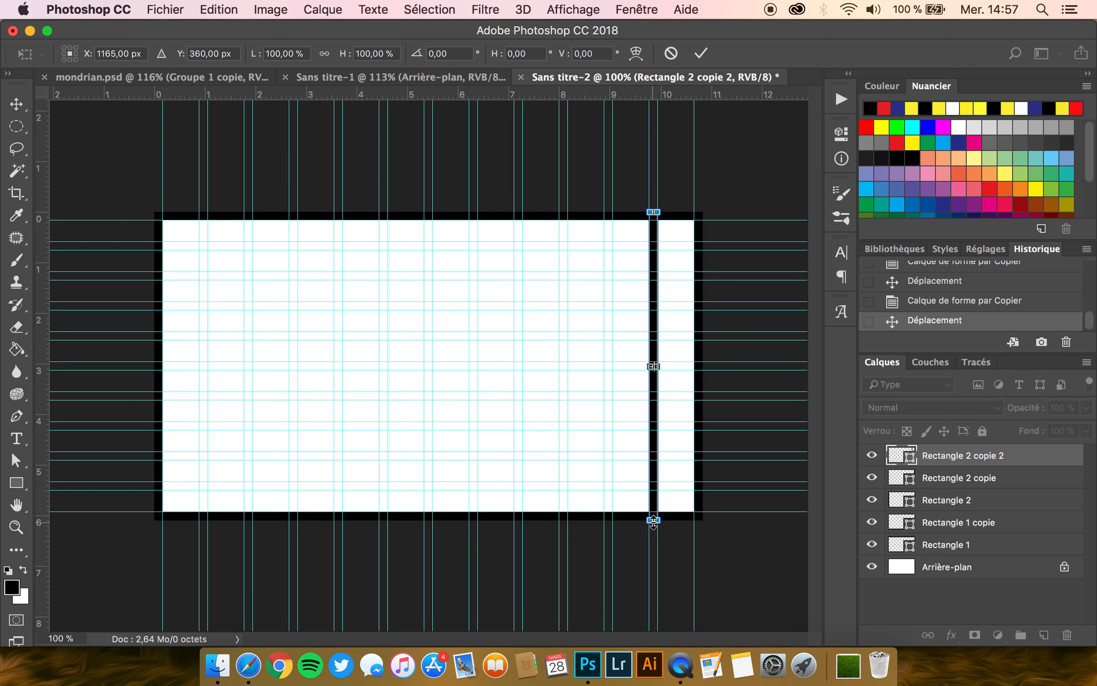
scroll(653, 522, "up", 5)
scroll(652, 518, "right", 4)
scroll(652, 517, "down", 2)
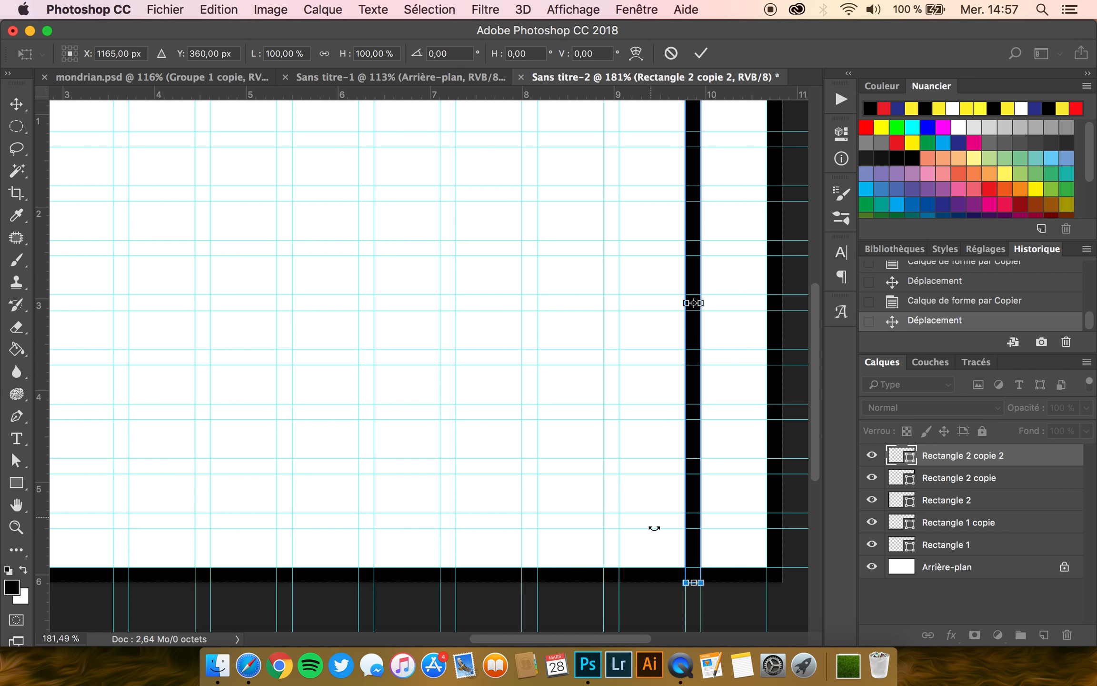
mouse_move(682, 591)
left_mouse_down()
mouse_move(642, 584)
mouse_move(631, 564)
mouse_move(646, 532)
mouse_move(679, 582)
left_mouse_up()
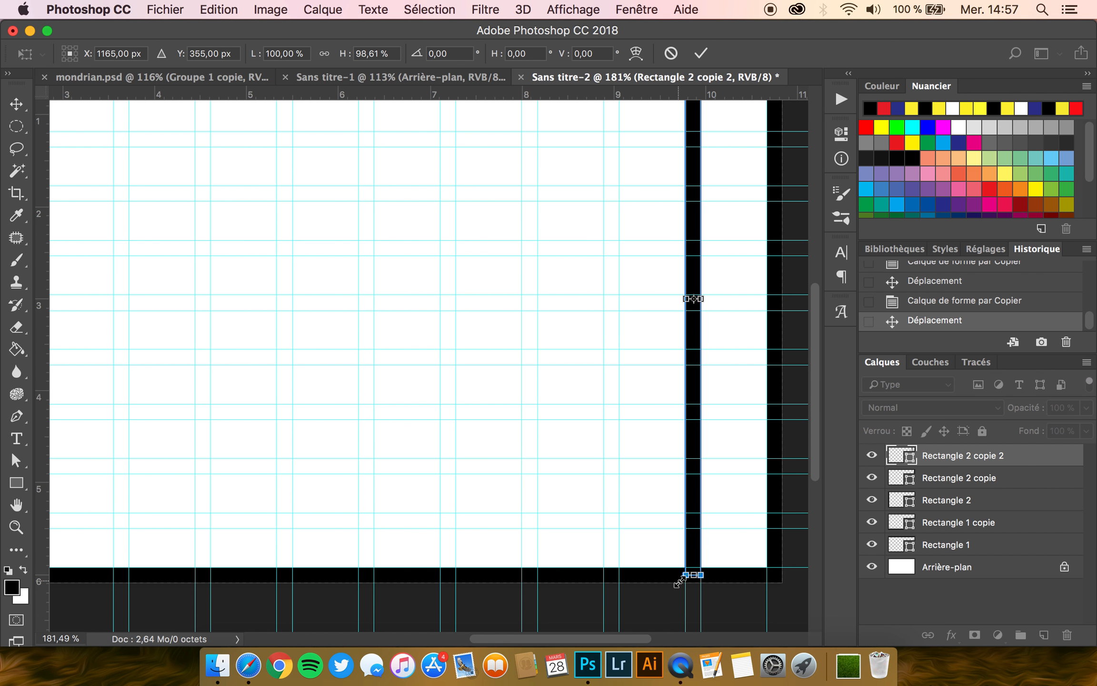
left_click_drag(696, 577, 693, 200)
scroll(605, 226, "up", 5)
scroll(605, 225, "right", 3)
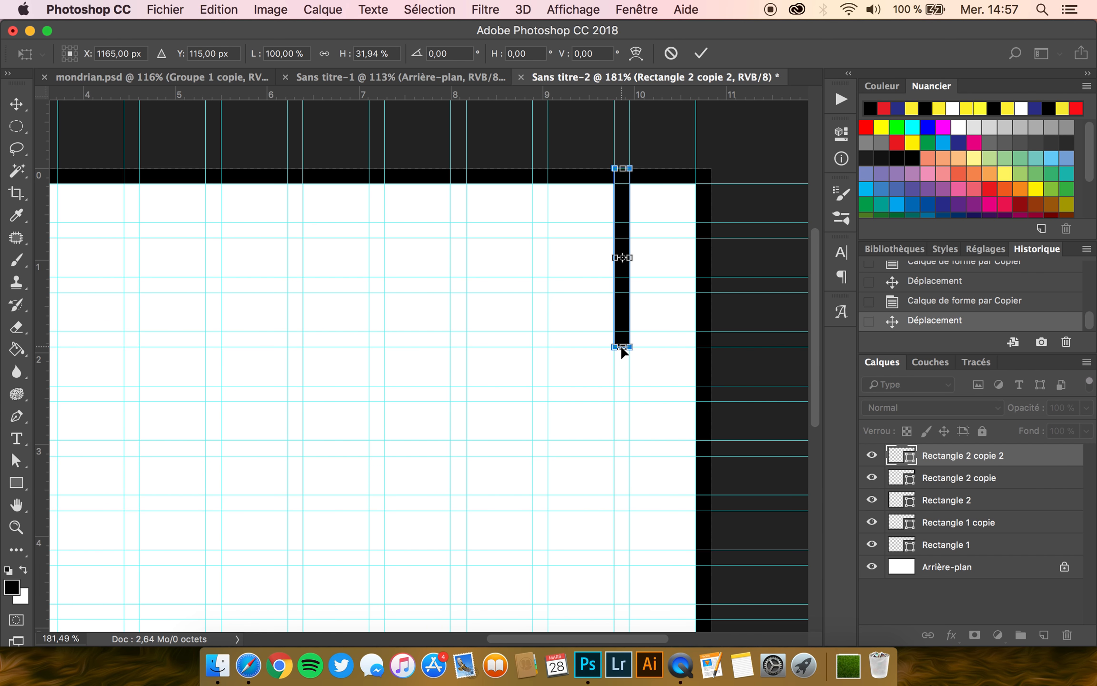
left_click_drag(622, 347, 622, 401)
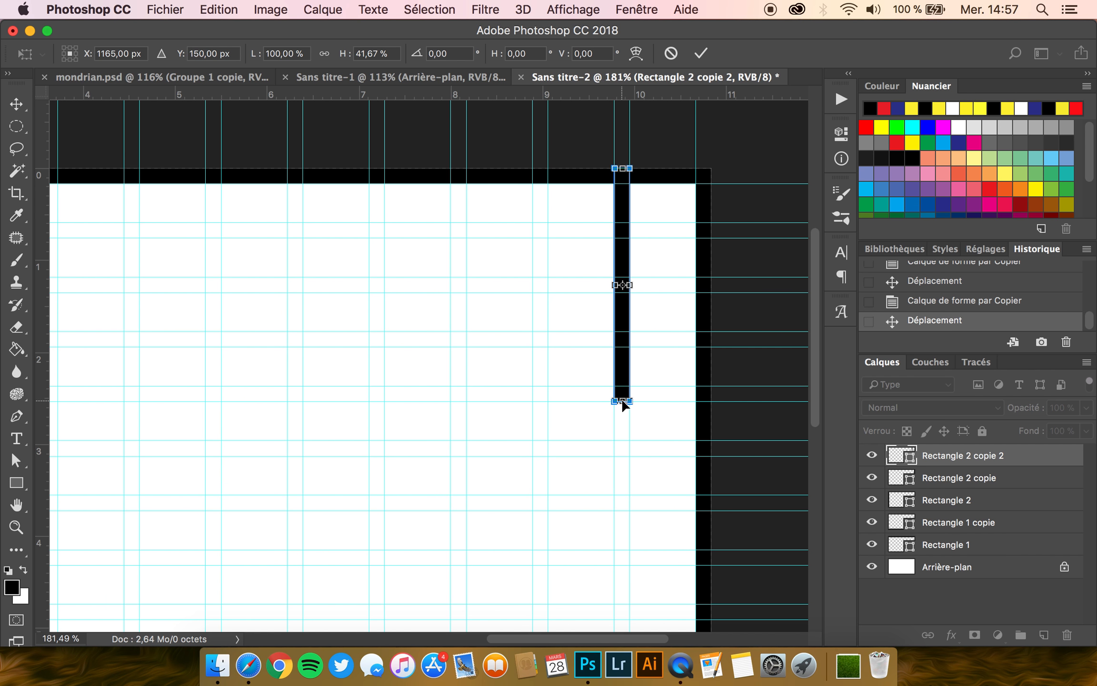
key("Return")
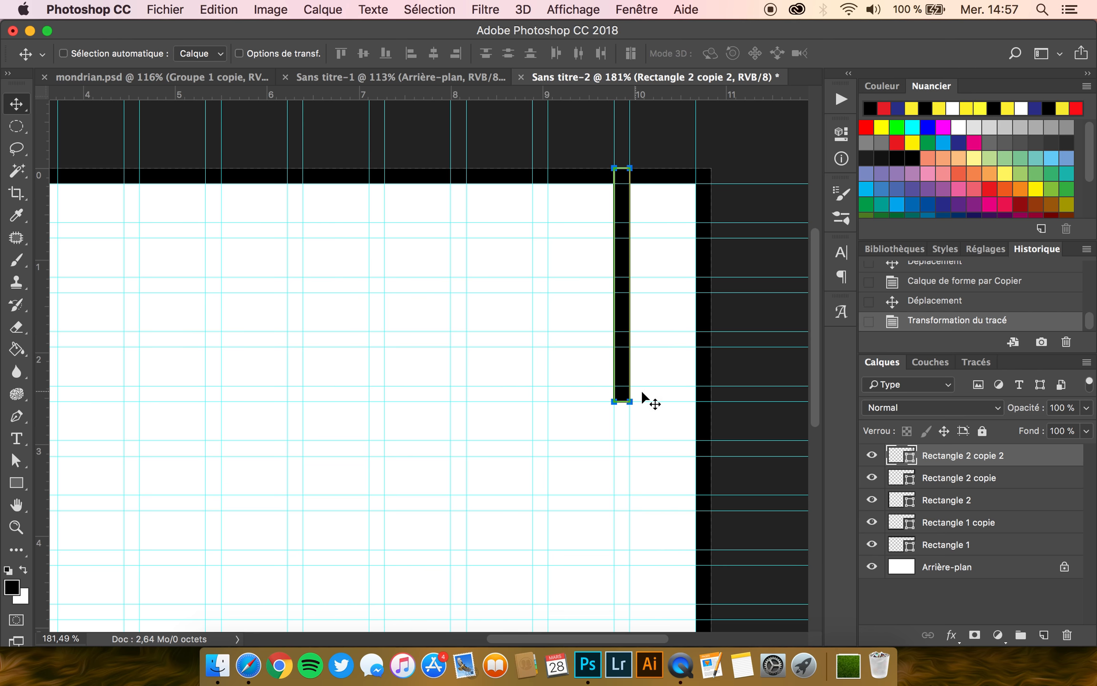
Step: Try ending the shortened bar at the upper guide of its pair and extend it back to the lower guide
key("super+t")
left_click_drag(622, 402, 622, 386)
key("Return")
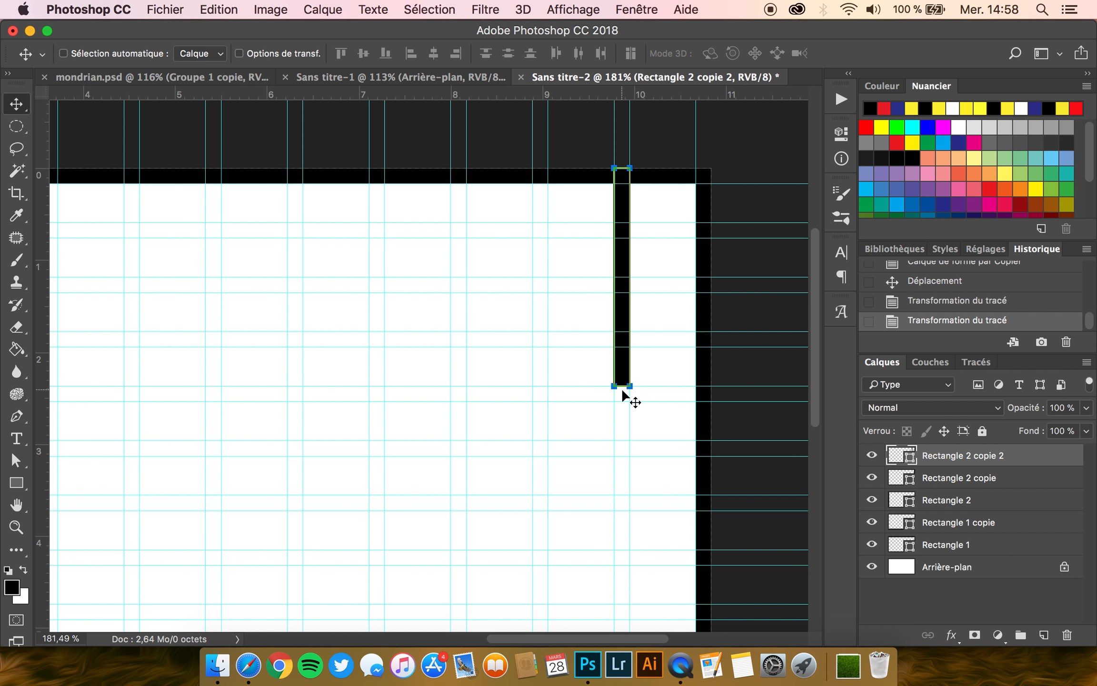
key("super+t")
left_click(658, 250)
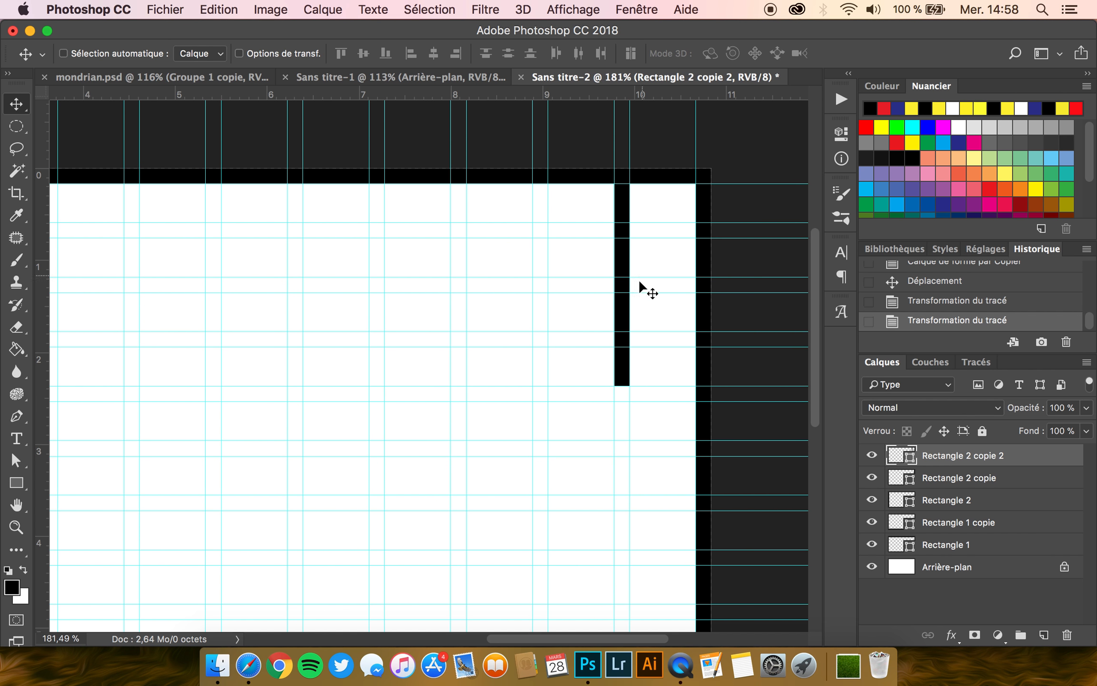
key("super+t")
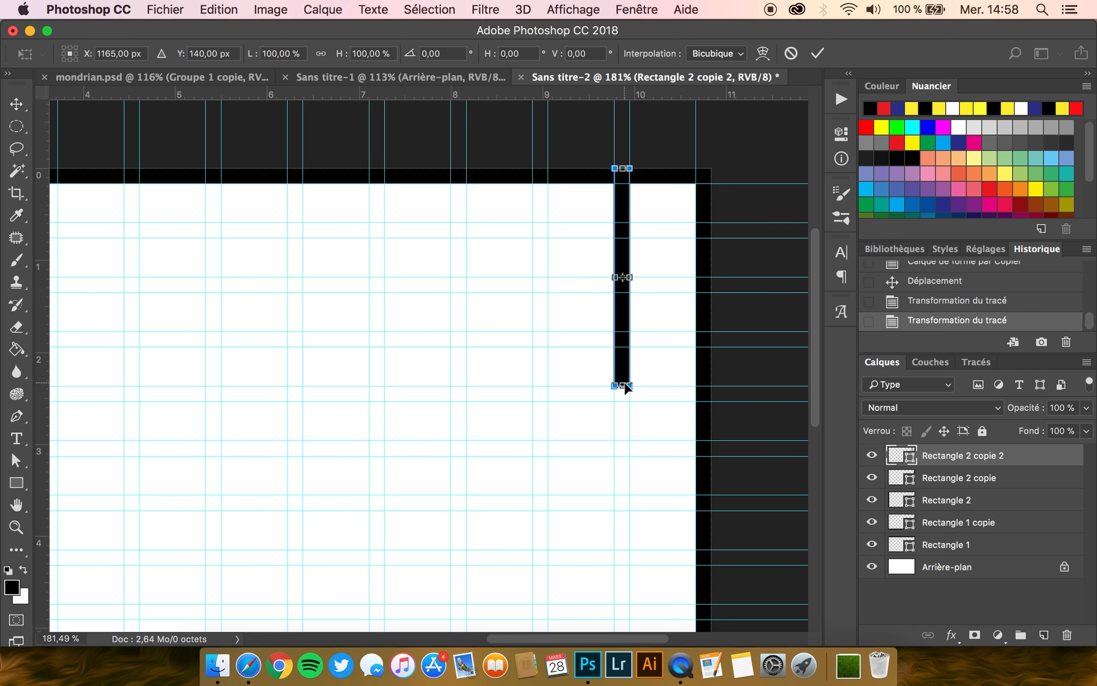
left_click_drag(623, 386, 622, 401)
key("Return")
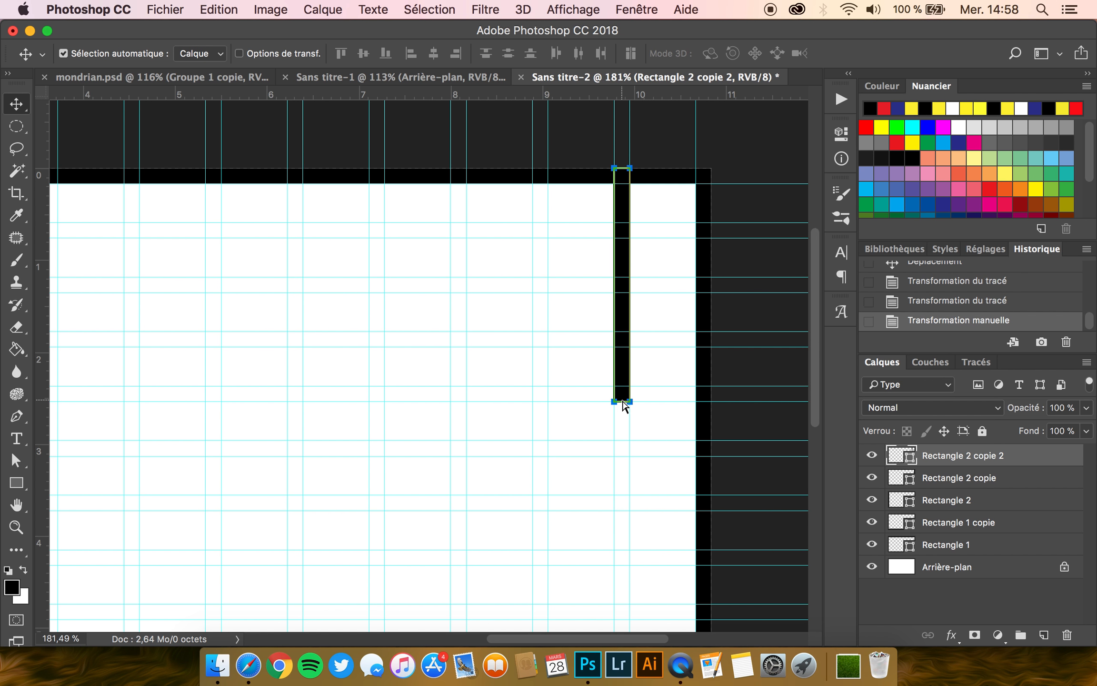
Step: Duplicate the short bar twice, placing one copy on the next guide pair to its left and the other at the canvas centre
key("super+j")
left_click_drag(632, 306, 215, 315)
key("super+j")
Step: Extend the centre bar downward by two guide rows, ending it at the lower guide of that pair
key("super+t")
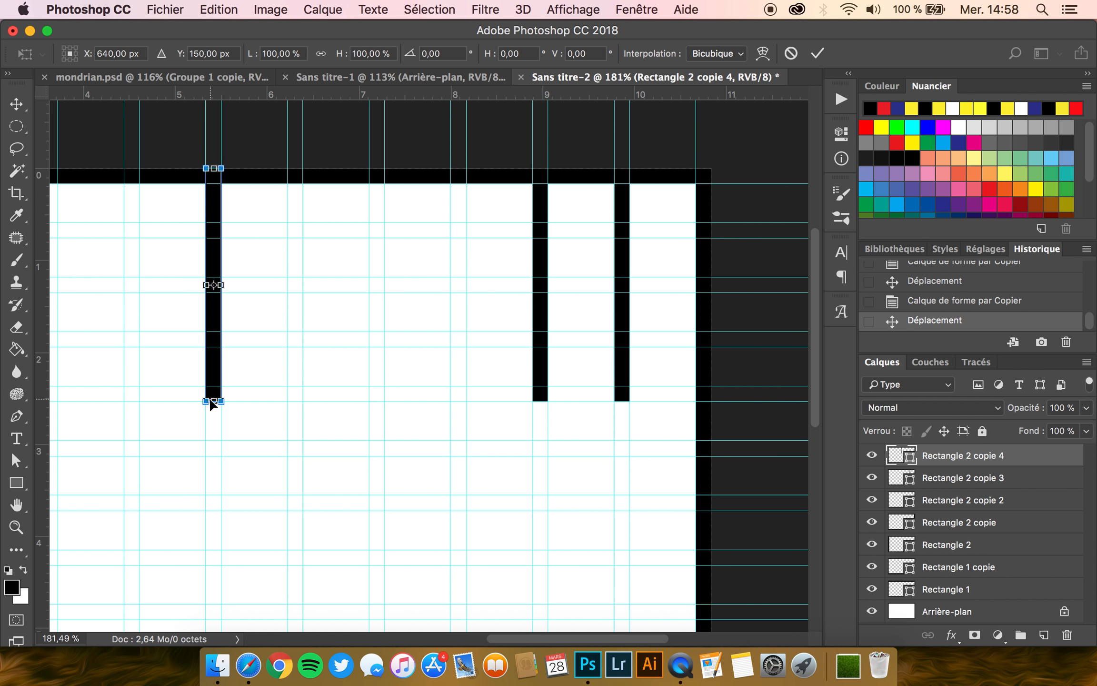
left_click_drag(214, 403, 213, 511)
key("Return")
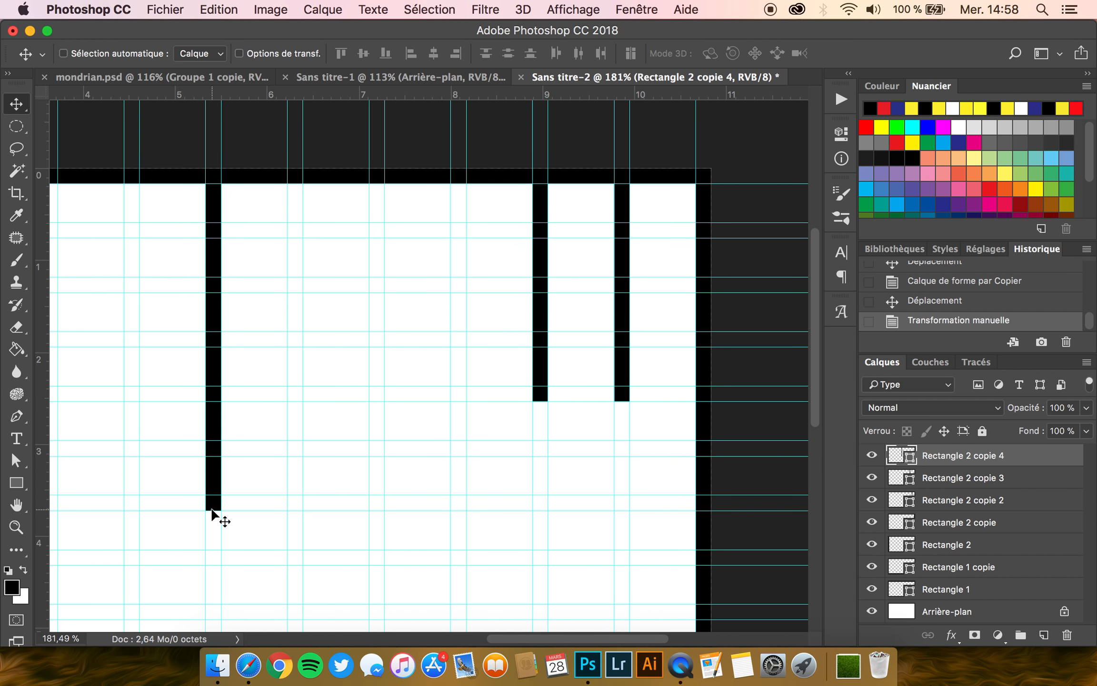
Step: Duplicate the centre bar onto the guide pair at X 325 px and shorten the copy to about 230 px high
scroll(211, 507, "down", 3)
key("super+j")
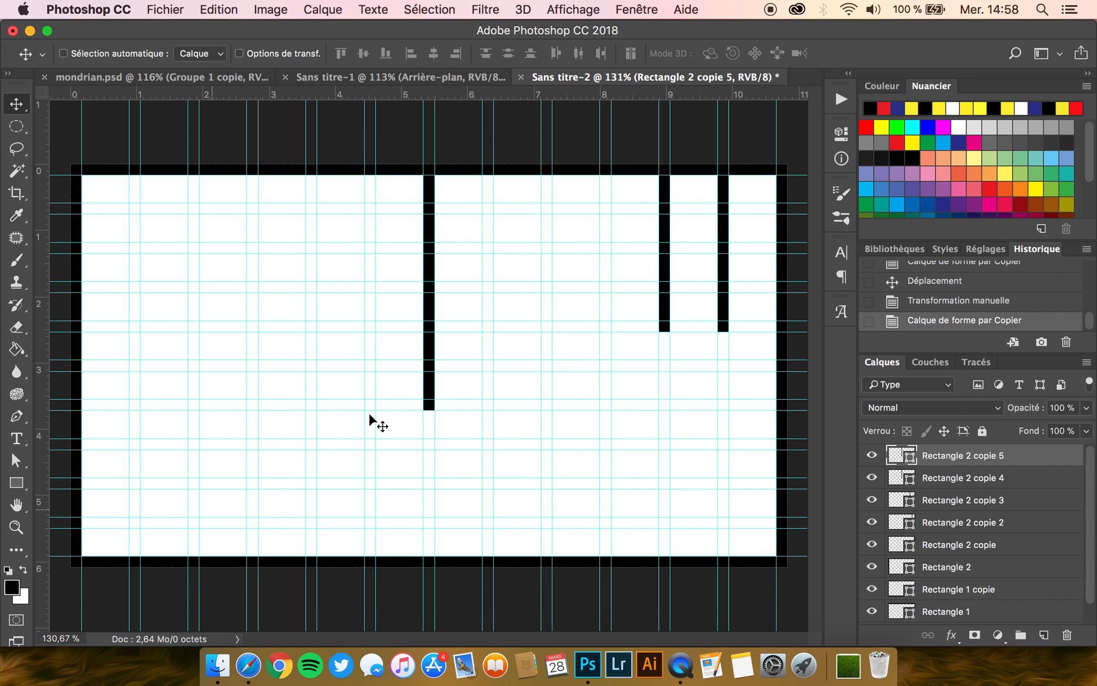
left_click_drag(448, 328, 271, 326)
key("super+t")
left_click_drag(251, 411, 252, 291)
key("Return")
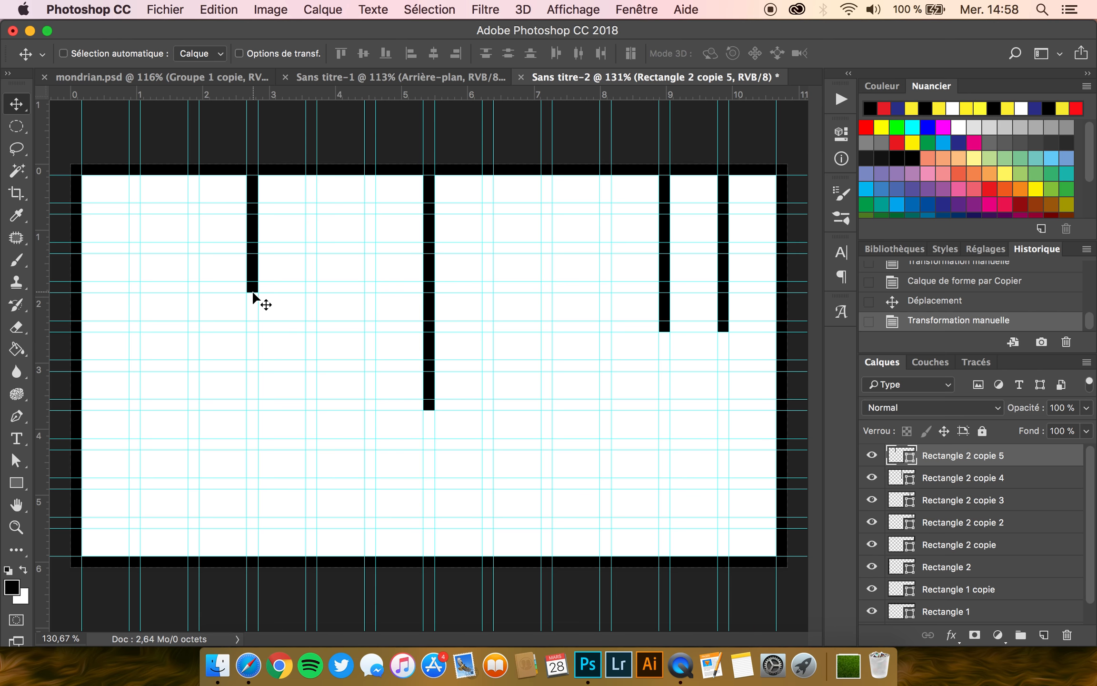
Step: Duplicate the short bar at X 325 px and rotate the copy 90° into a horizontal bar
key("super")
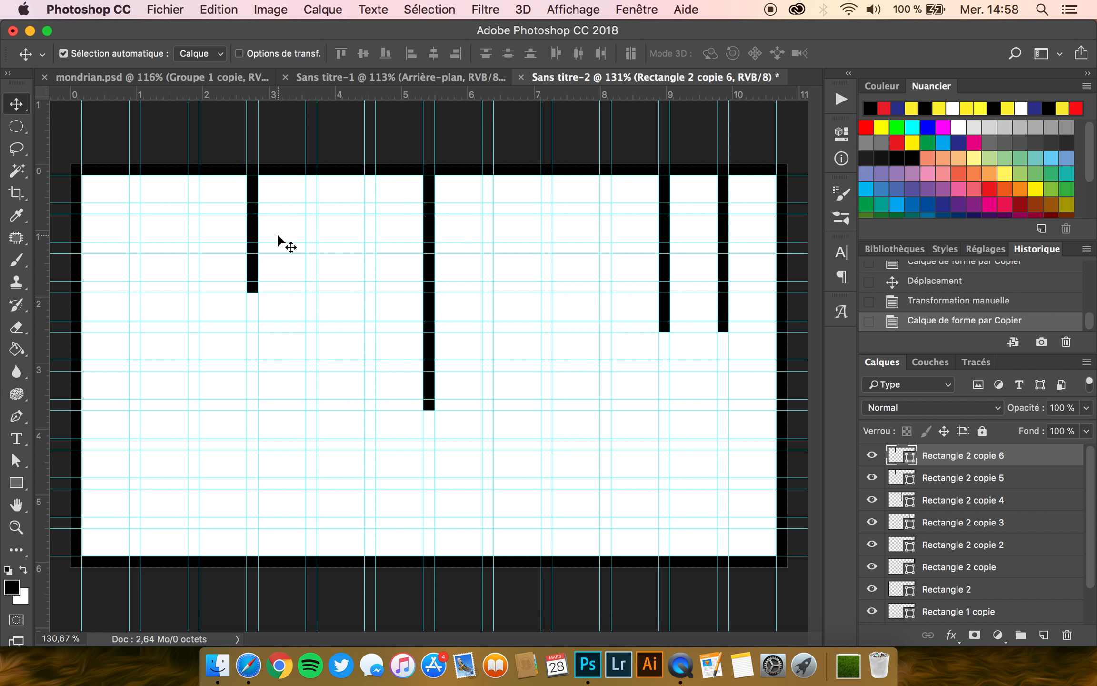
key("super+j")
key("super+t")
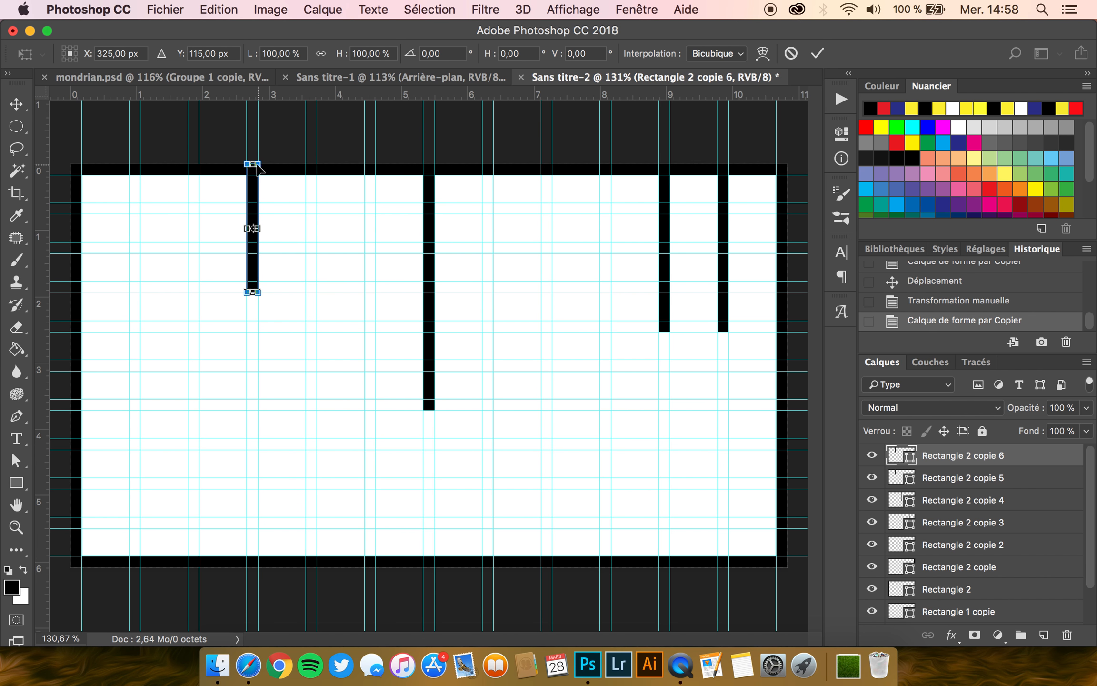
left_click_drag(274, 155, 331, 247)
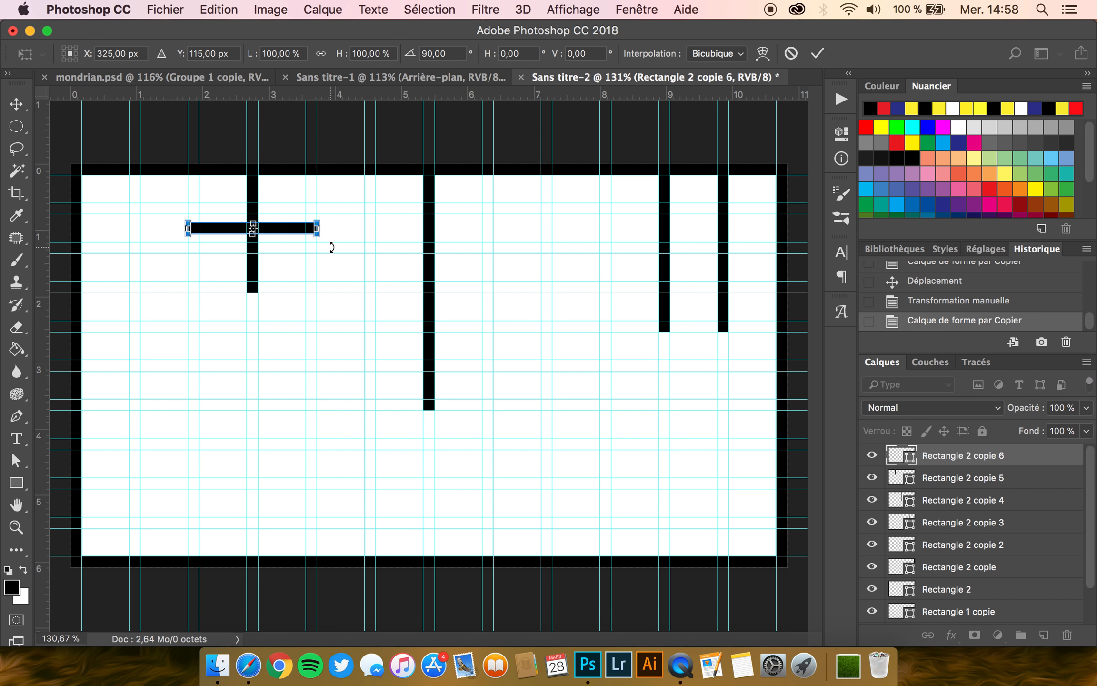
key("Return")
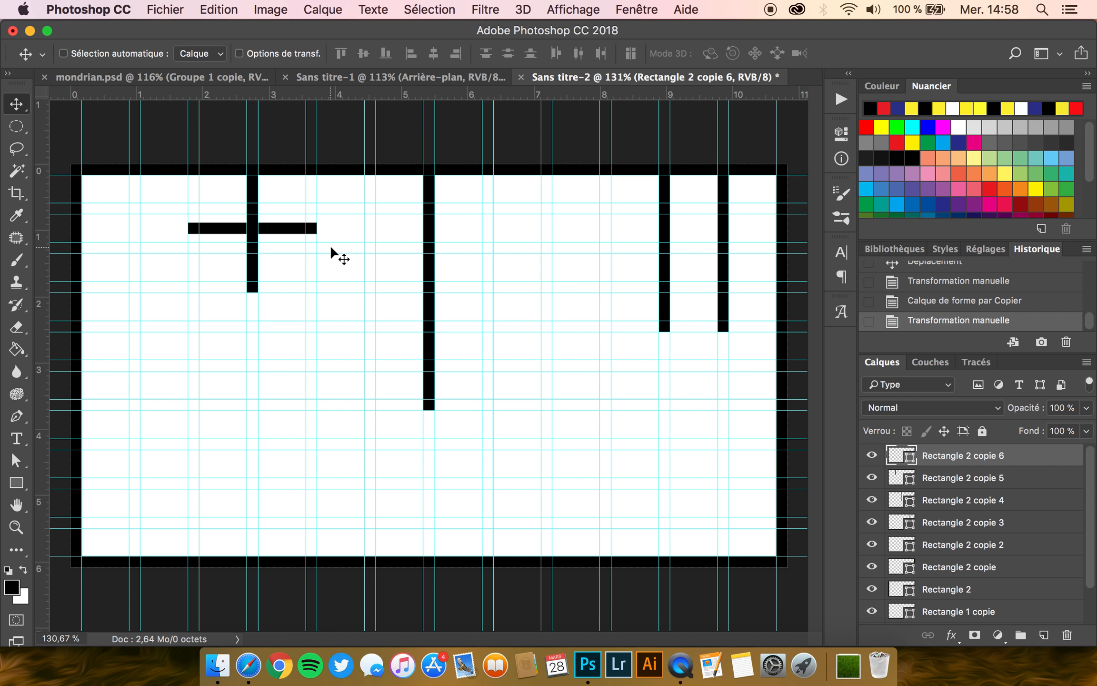
Step: Move the horizontal bar onto the guide pair at Y 150 px and stretch it from the X 325 px bar to the centre bar
left_click_drag(288, 235, 434, 250)
key("super+t")
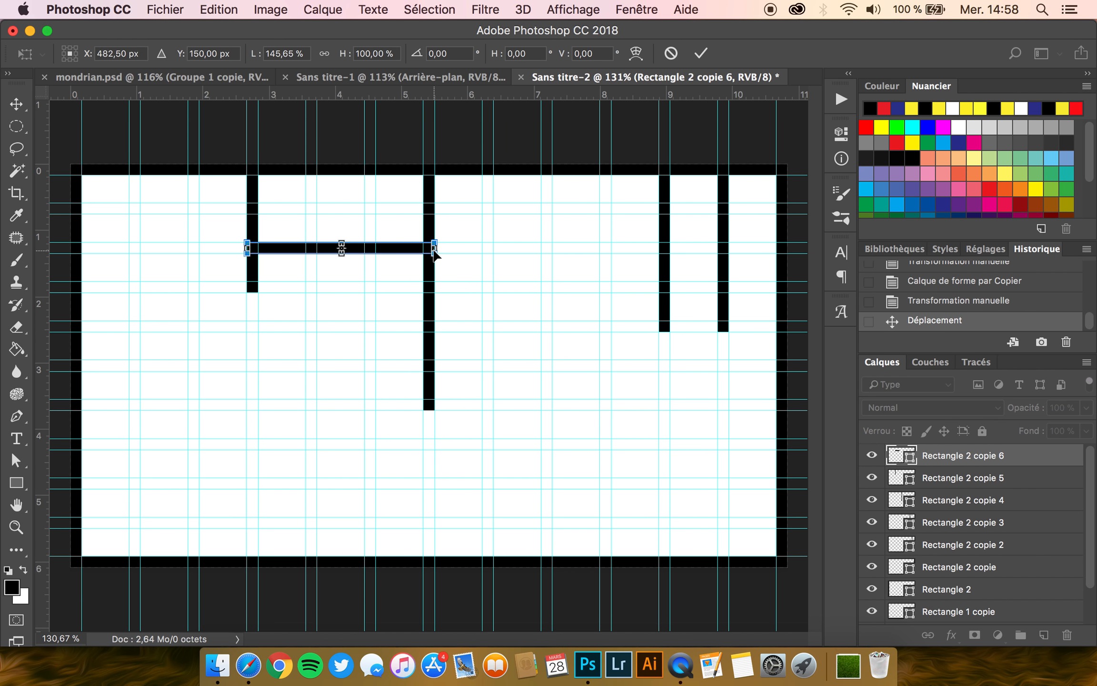
key("Return")
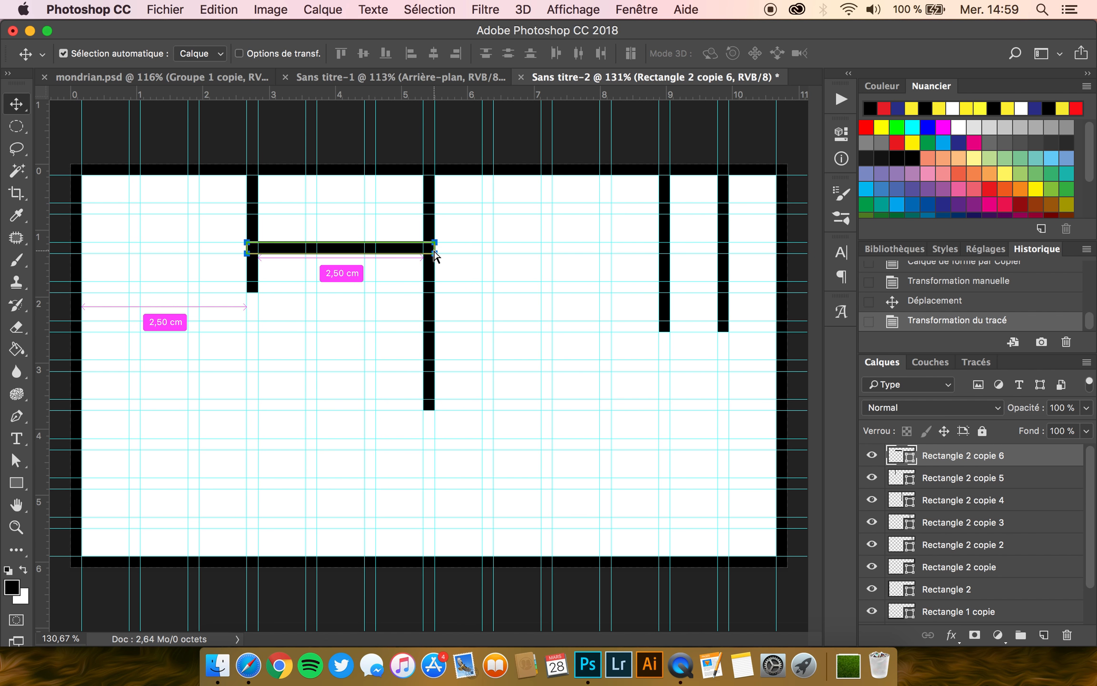
Step: Duplicate the horizontal bar to the lower ends of the two right-hand short bars and resize it to span from the left one to the canvas's right edge
key("super+j")
left_click_drag(326, 251, 674, 332)
scroll(674, 332, "up", 5)
scroll(674, 332, "right", 5)
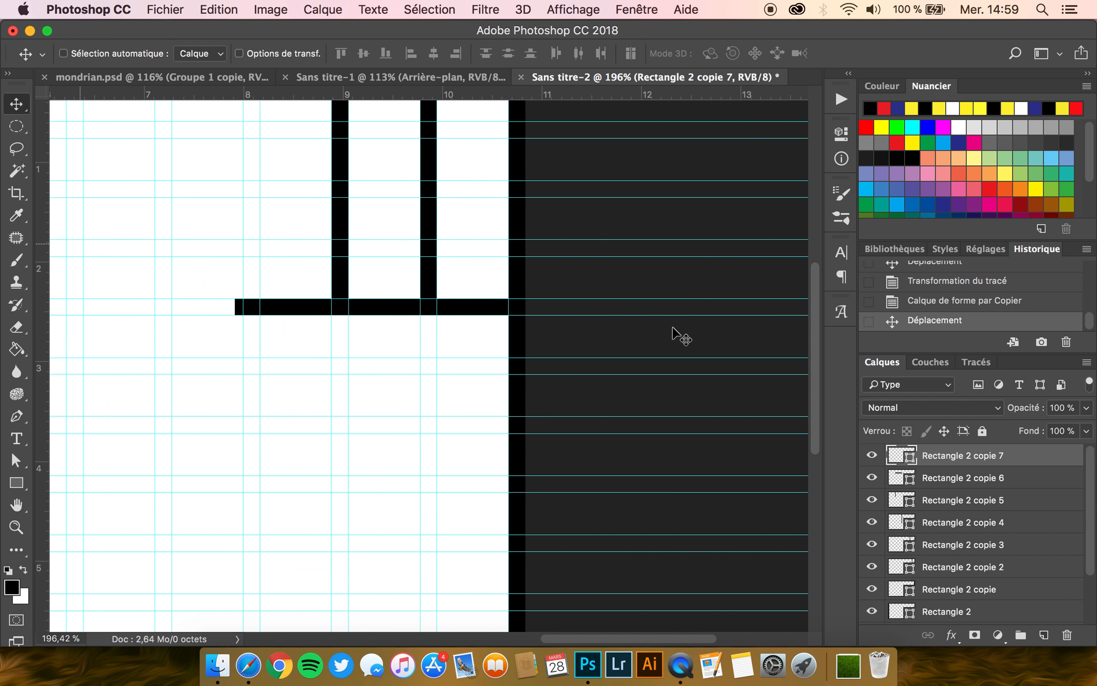
key("super+t")
scroll(559, 286, "up", 3)
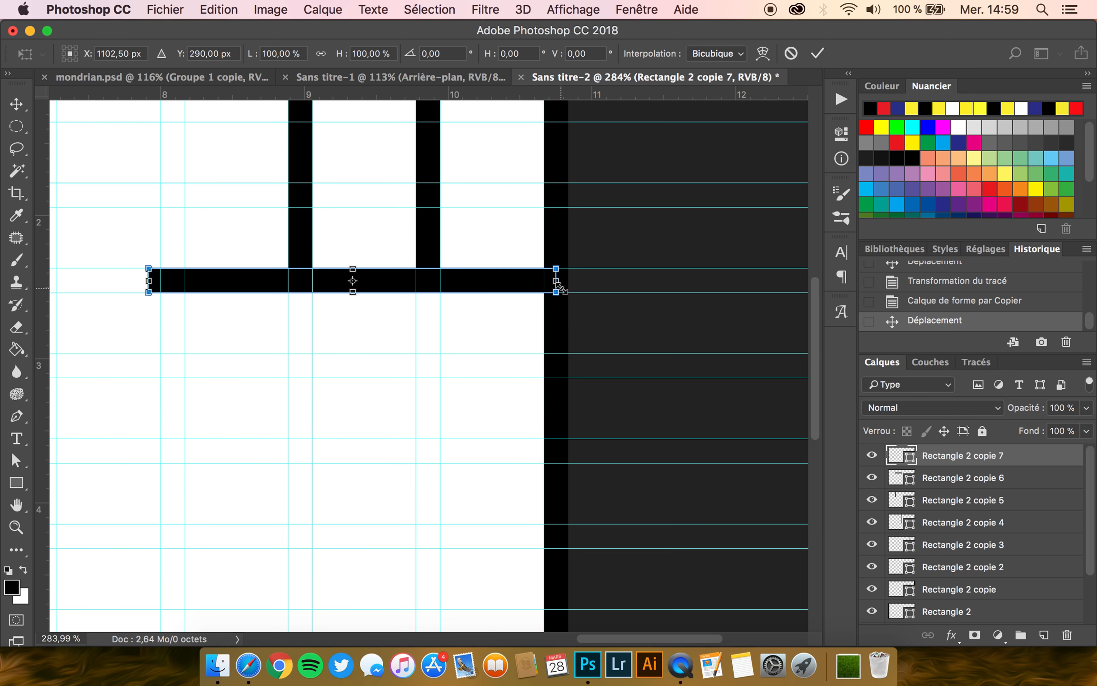
left_click_drag(560, 284, 568, 281)
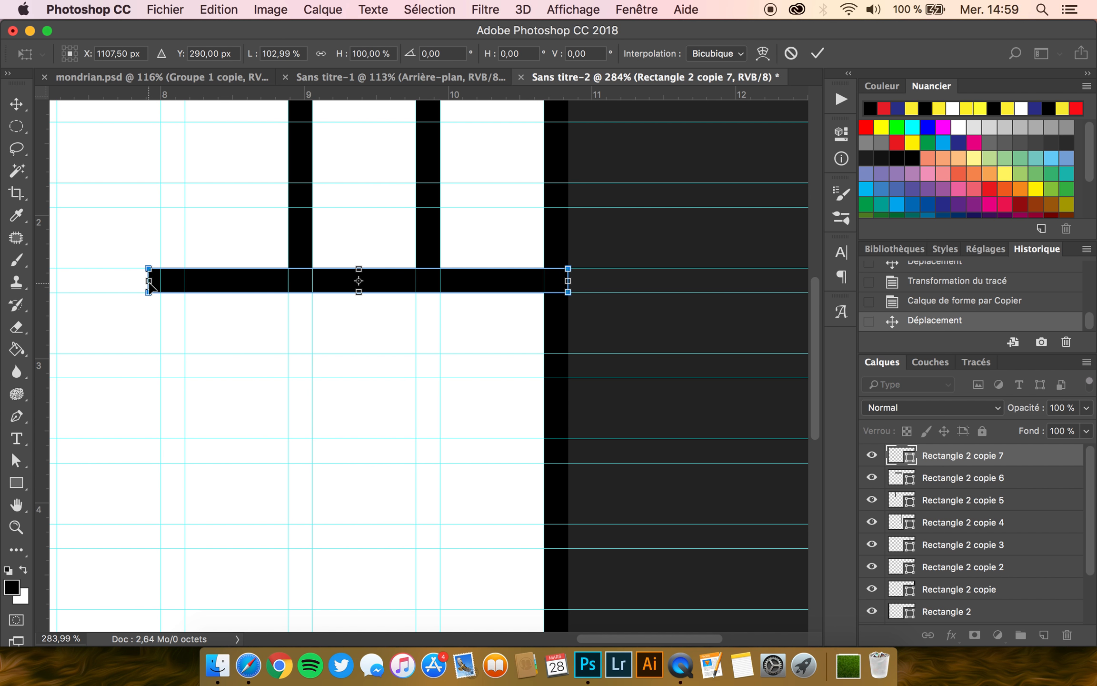
left_click_drag(149, 285, 278, 286)
key("ctrl+z")
left_click_drag(148, 281, 285, 292)
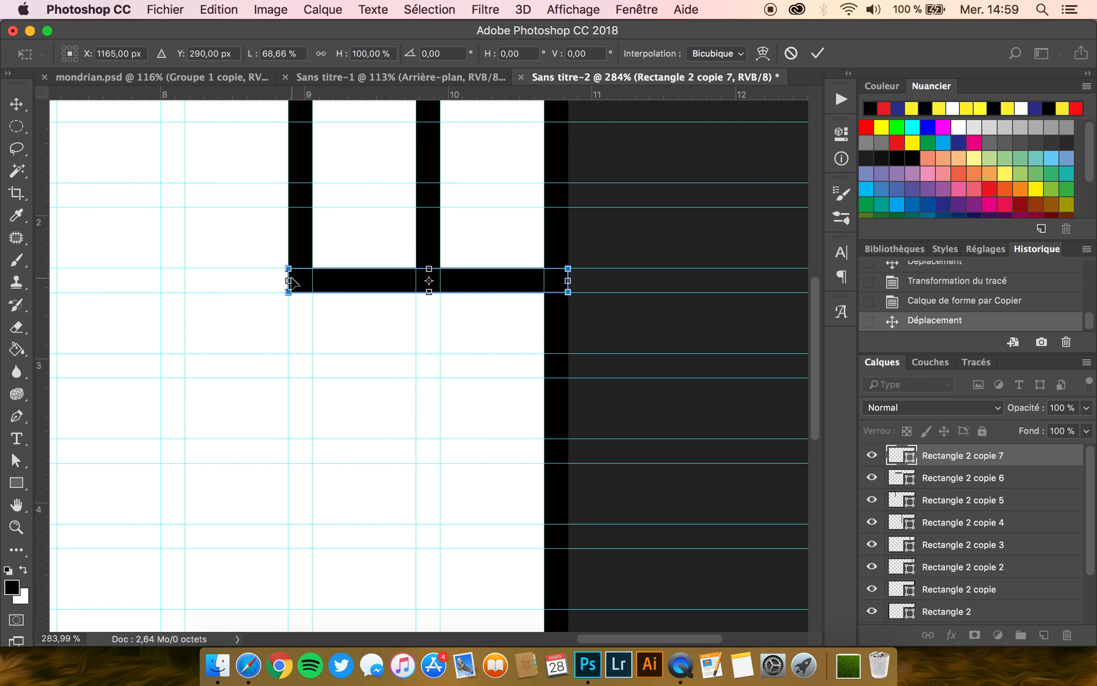
key("Return")
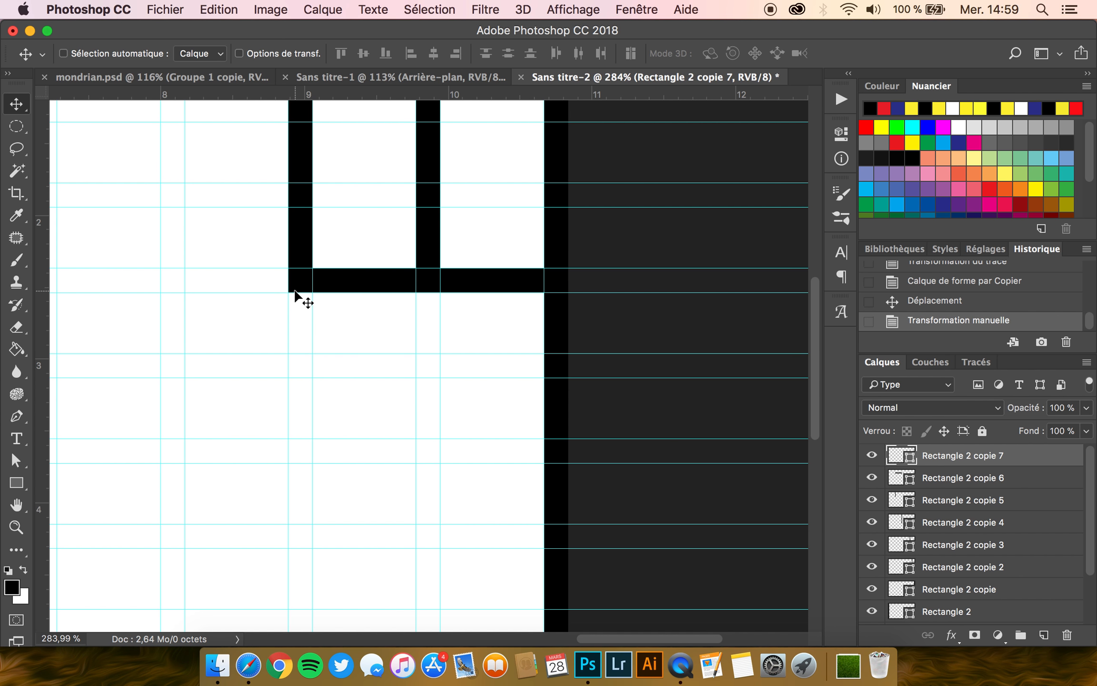
Step: Duplicate the horizontal bar under the two right-hand short bars and move the copy down onto the next guide pair
key("ctrl+j")
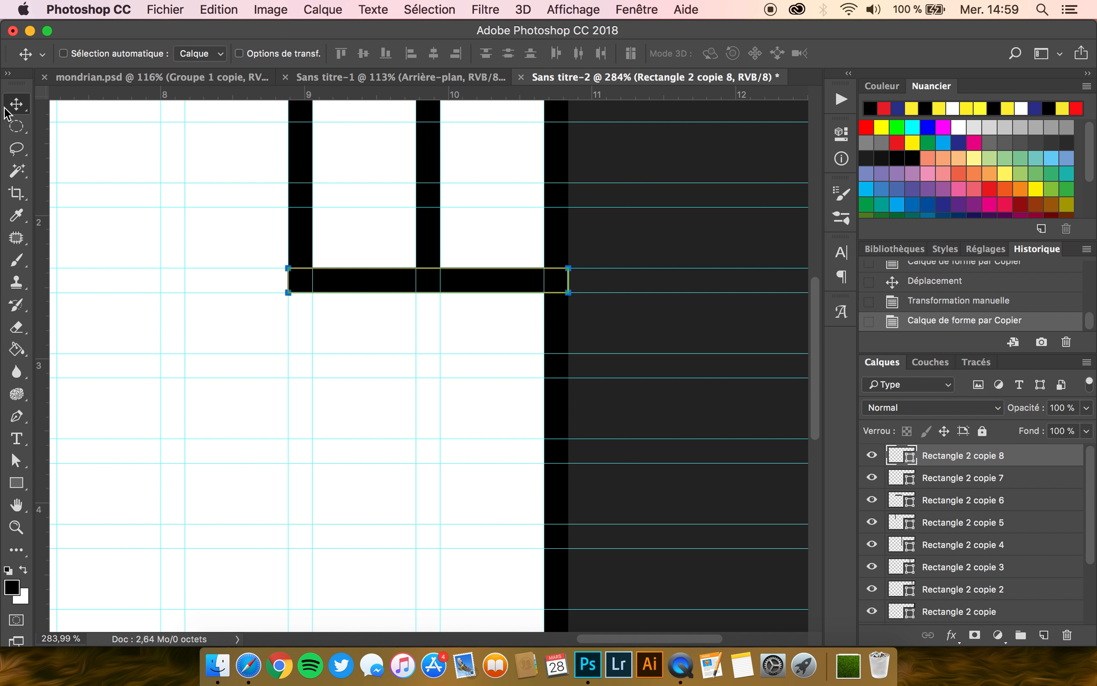
left_click_drag(390, 281, 387, 366)
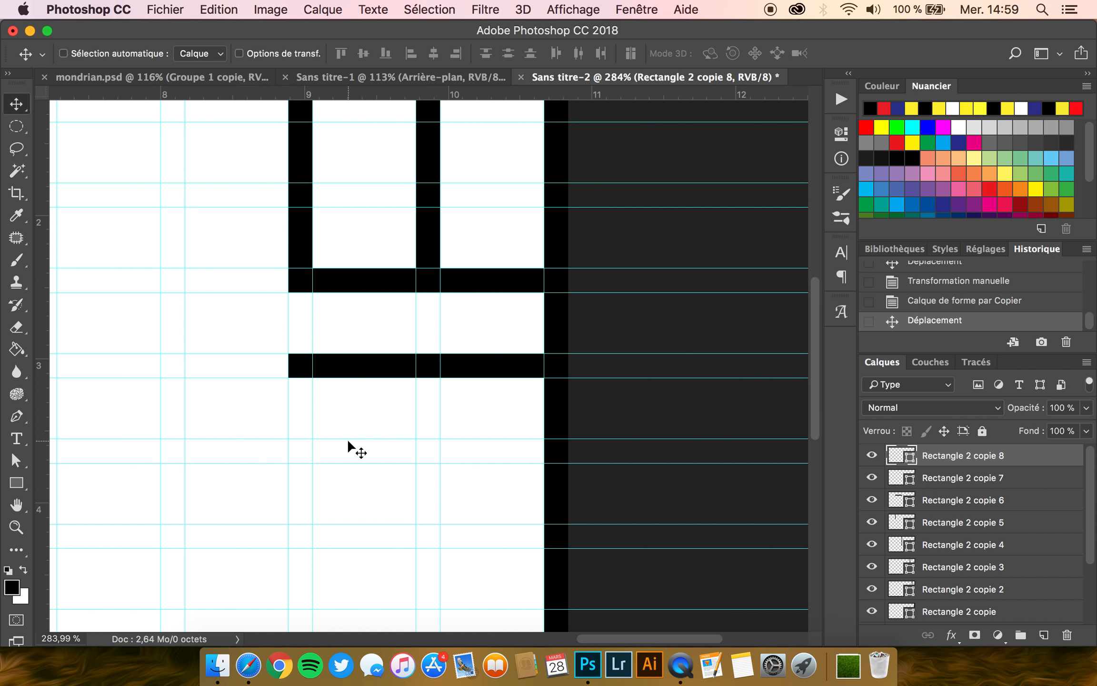
scroll(348, 440, "down", 5)
scroll(347, 439, "down", 3)
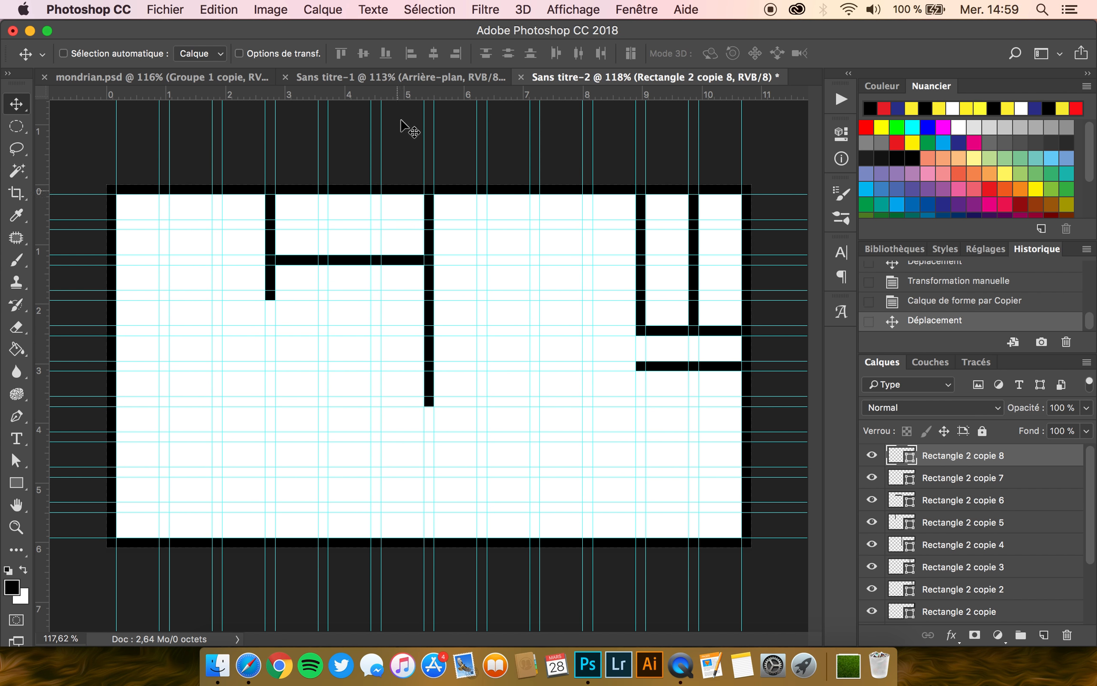
Step: Switch to the completed line composition in Sans titre-1 and show its guides
left_click(415, 75)
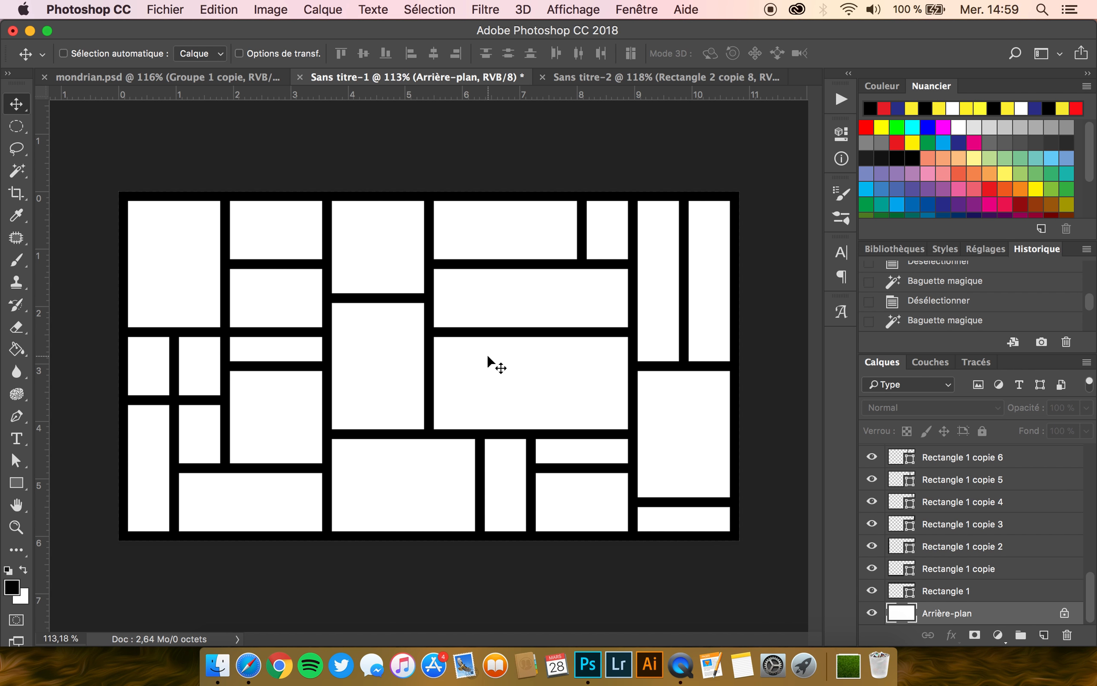
key("super+semicolon")
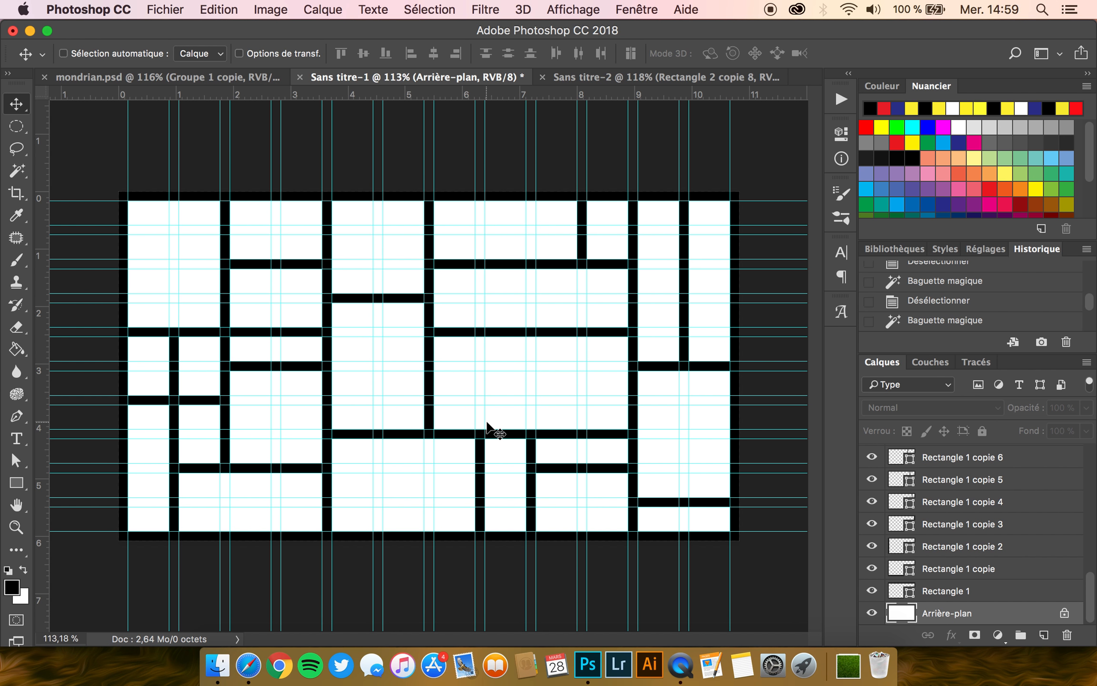
Step: Select all the bar layers from Rectangle 1 copie 14 down to Rectangle 1 and put them in a group
left_click(955, 591)
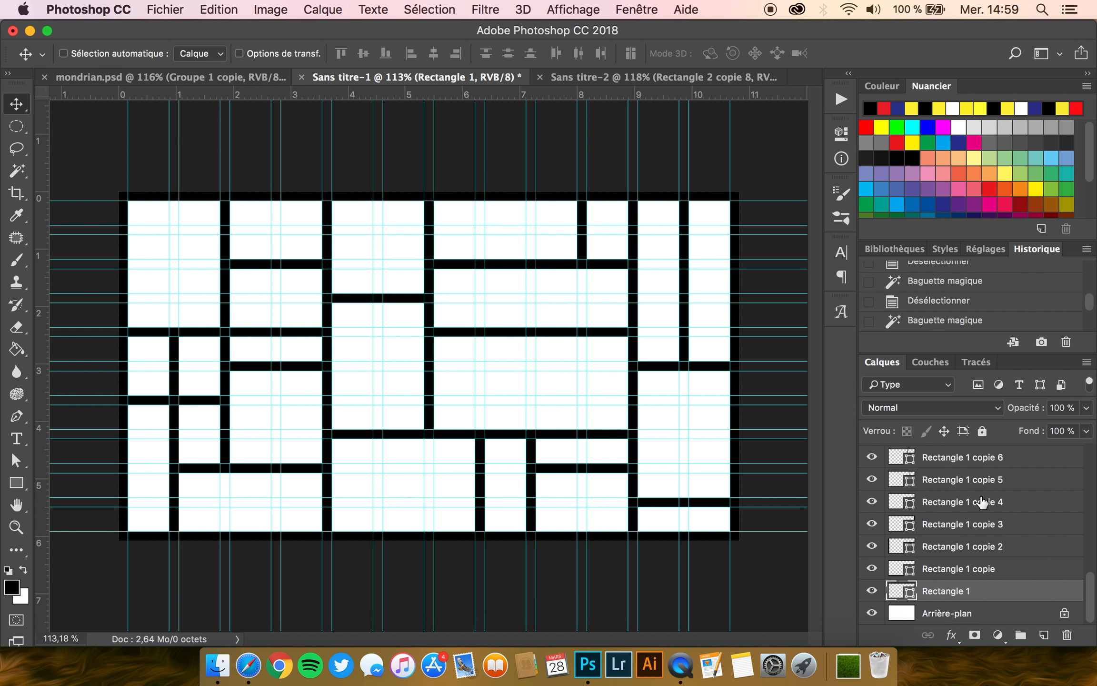
scroll(981, 501, "up", 10)
scroll(982, 501, "down", 10)
scroll(981, 501, "up", 10)
left_click(975, 457)
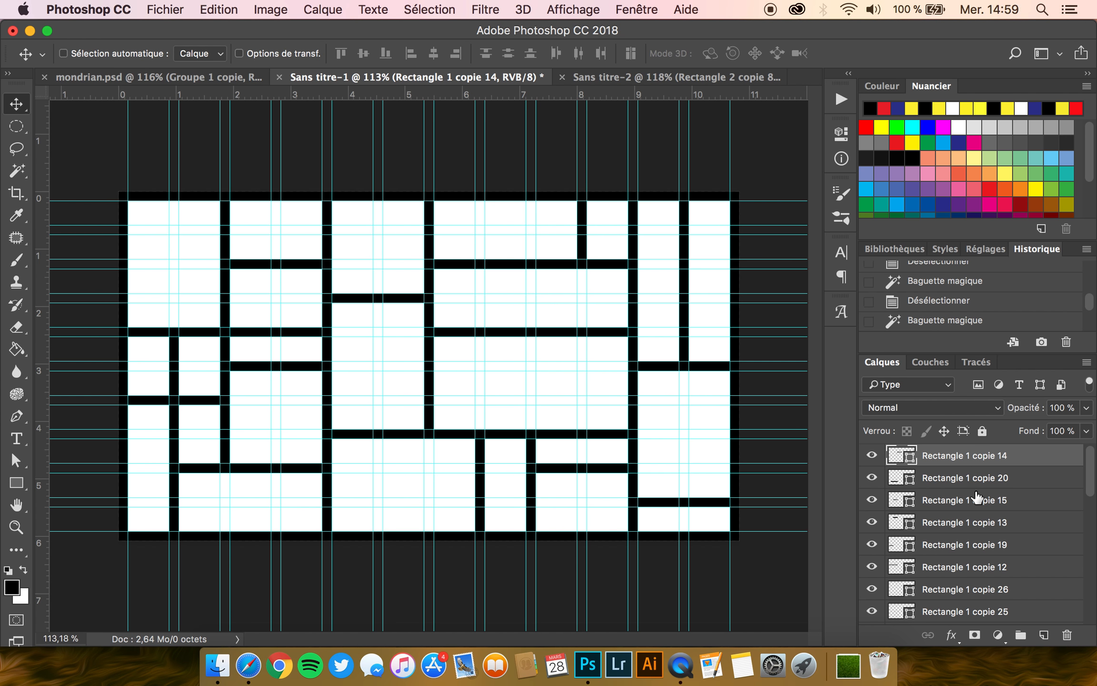
scroll(981, 529, "down", 10)
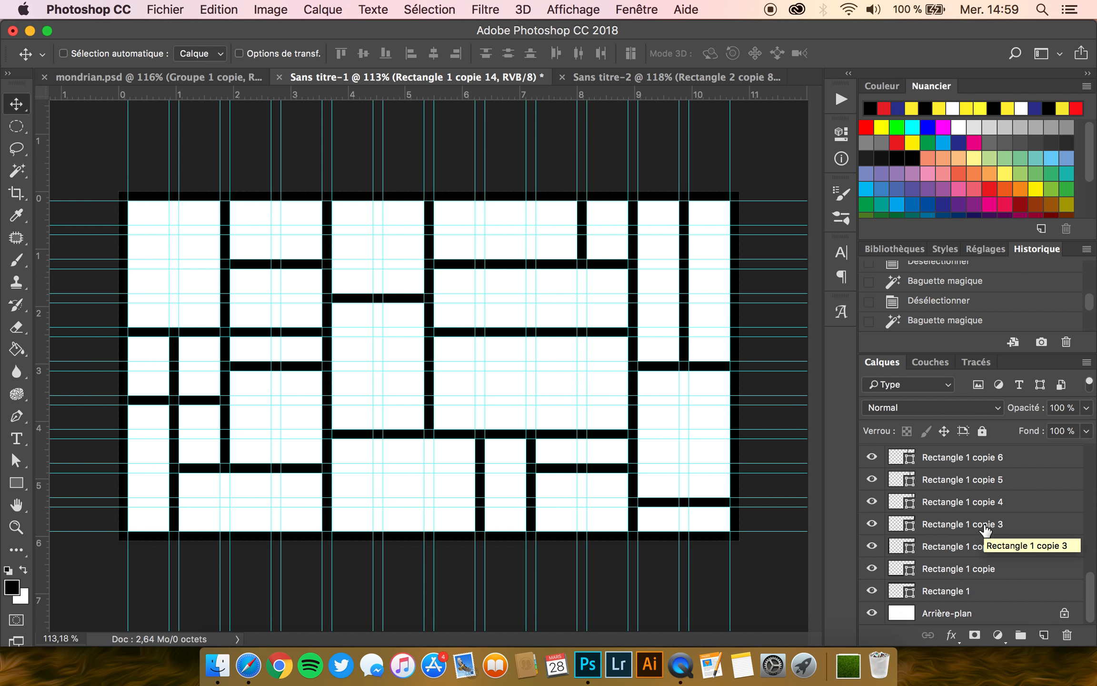
left_click(952, 590, "shift")
scroll(953, 593, "up", 10)
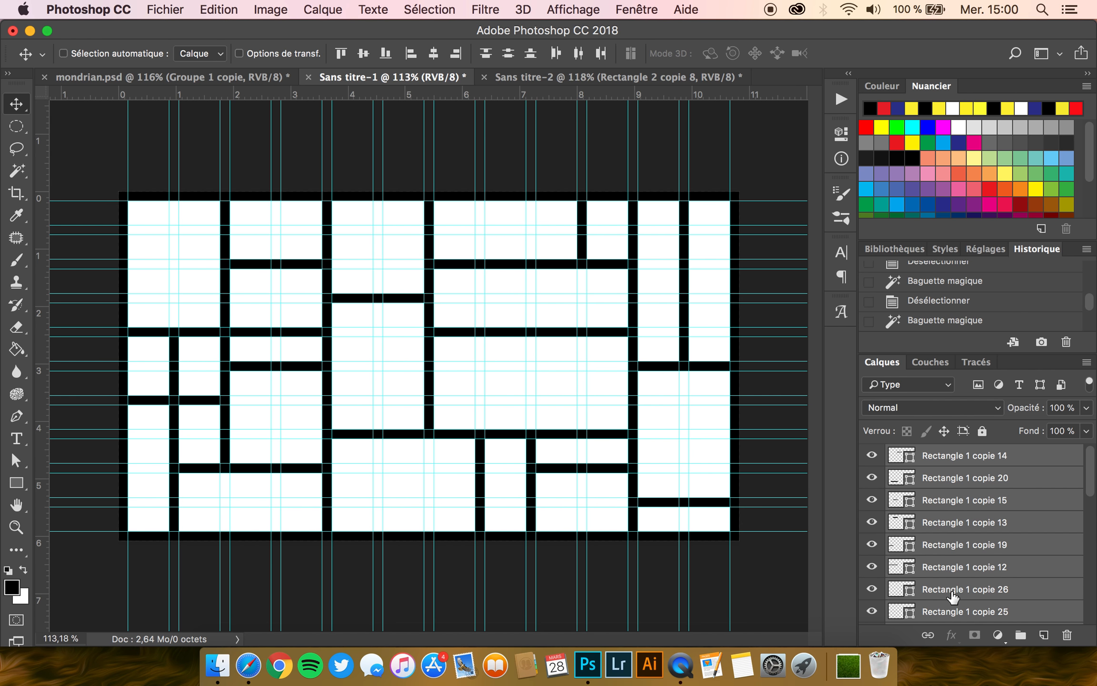
left_click(1021, 636)
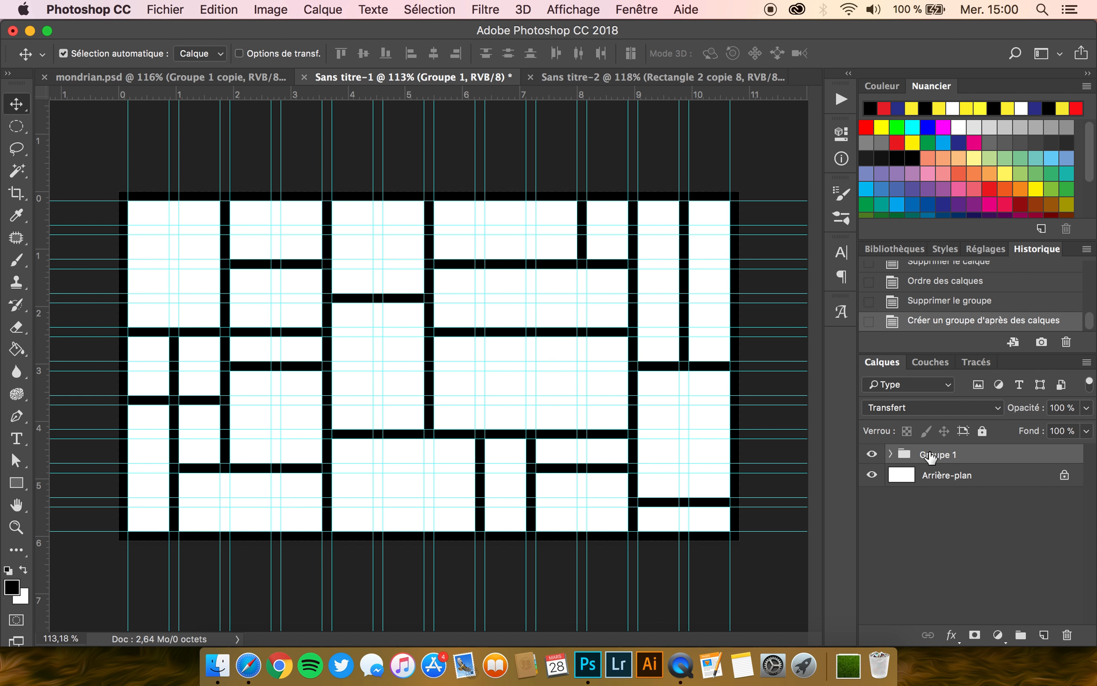
Step: Duplicate Groupe 1 and hide the original group
key("super+j")
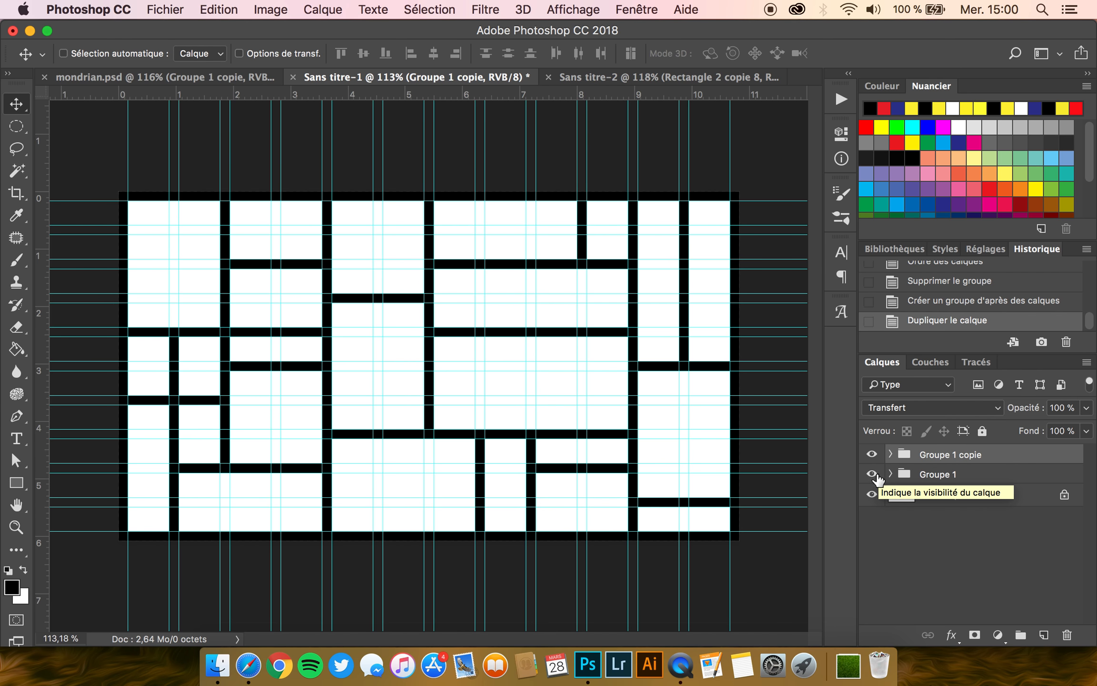
left_click(874, 476)
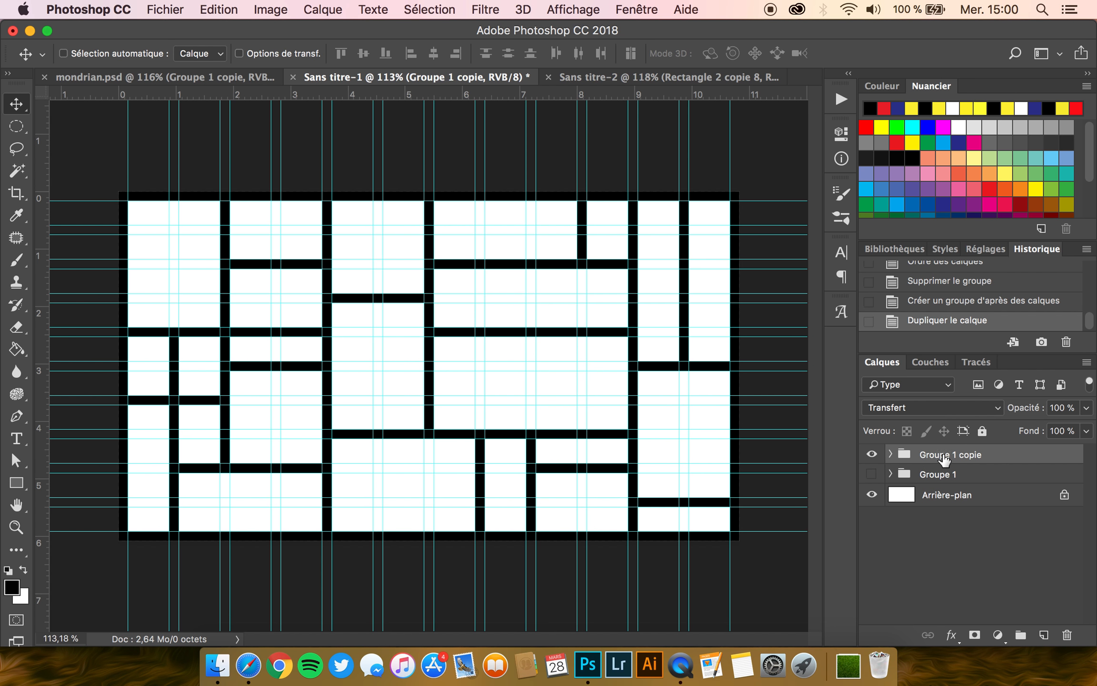
Step: Merge the duplicated group into a single layer and rename it Lignes
right_click(951, 455)
left_click(868, 489)
double_click(941, 455)
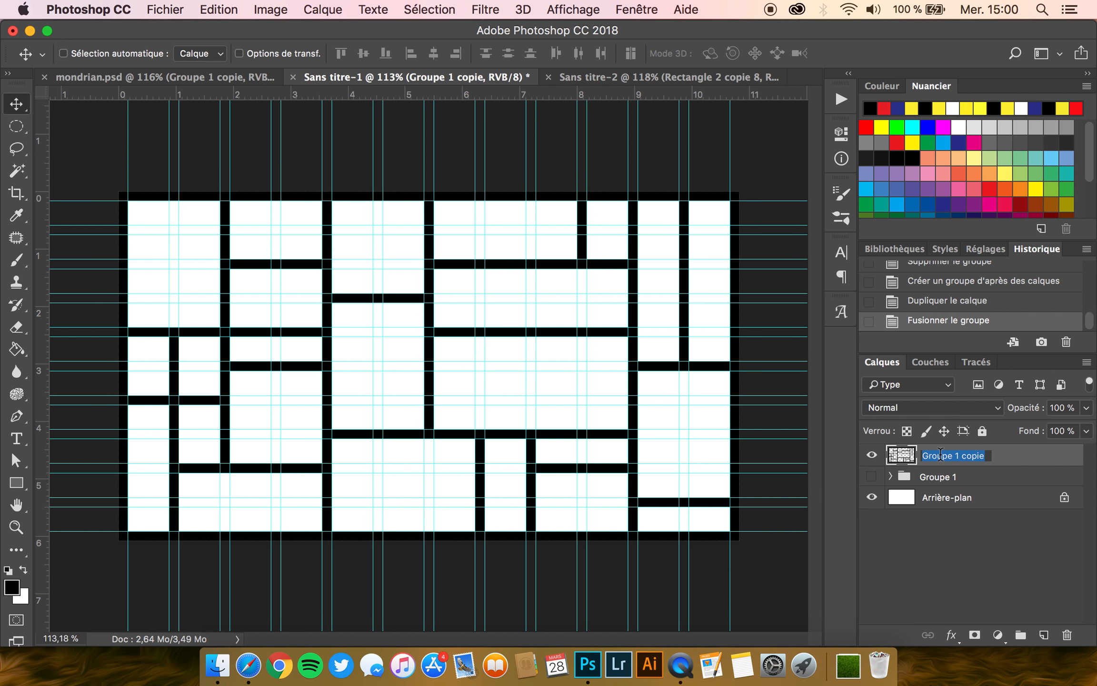
type("Lignes")
key("Return")
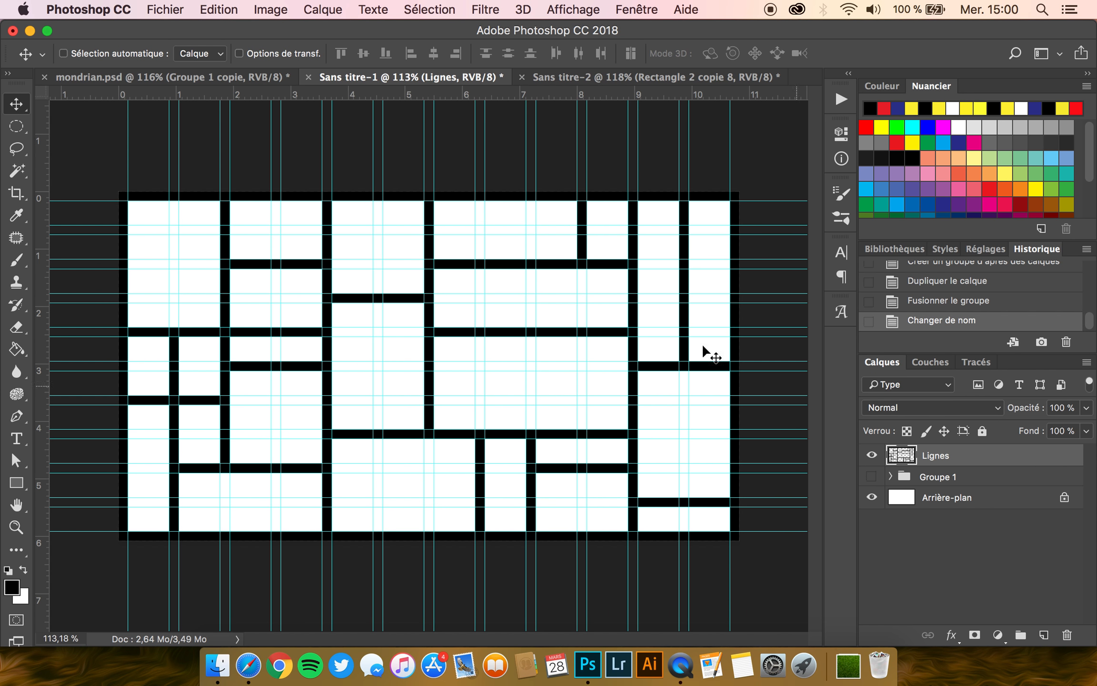
Step: Create a new layer between Lignes and Groupe 1 and name it Couleurs
left_click(940, 476)
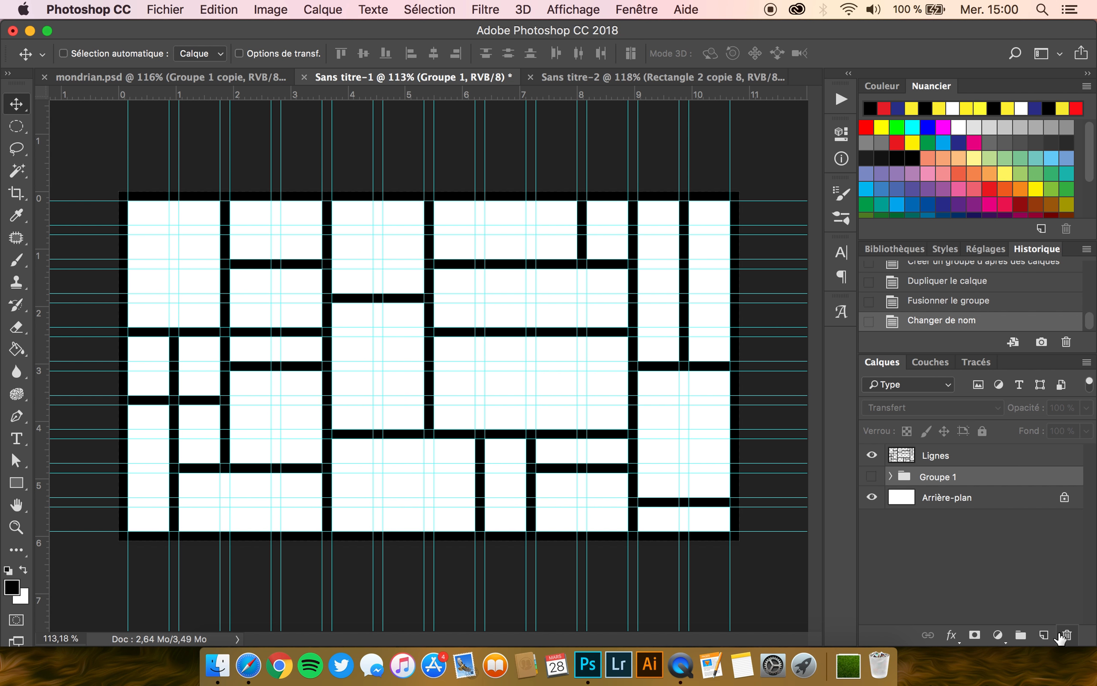
left_click(1044, 635)
double_click(937, 478)
type("Couleurs")
key("Return")
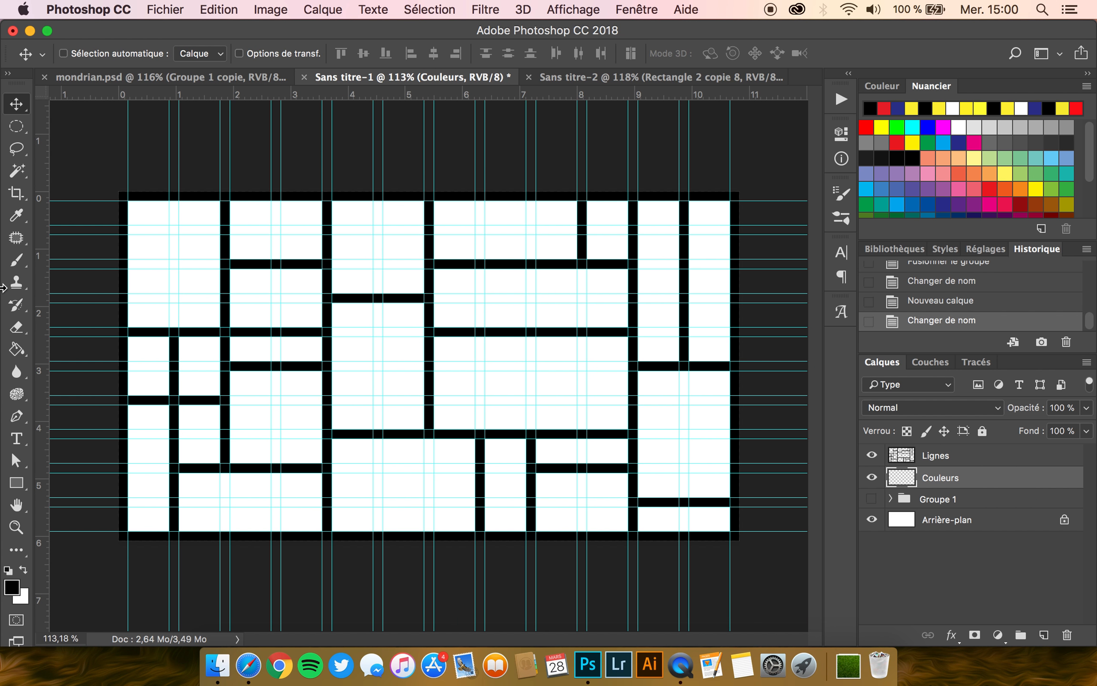
Step: Magic-wand four cells on the Lignes layer: second column's top cell, centre-right wide cell above the middle, lower-left wide cell and bottom-right corner cell
left_click(15, 176)
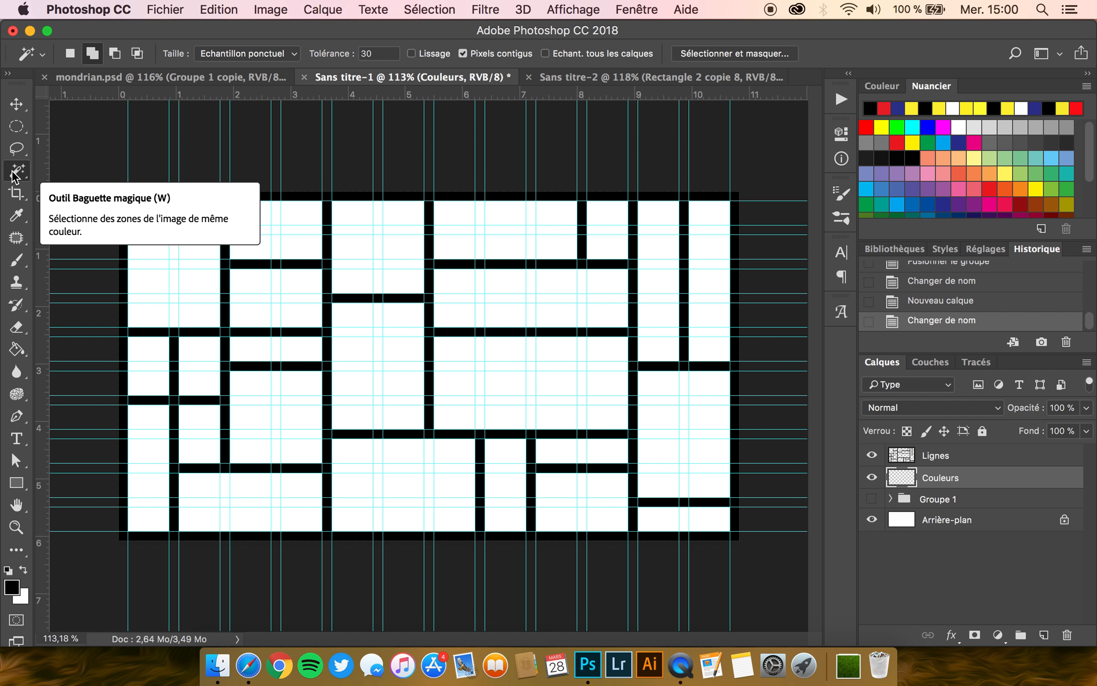
left_click(945, 461)
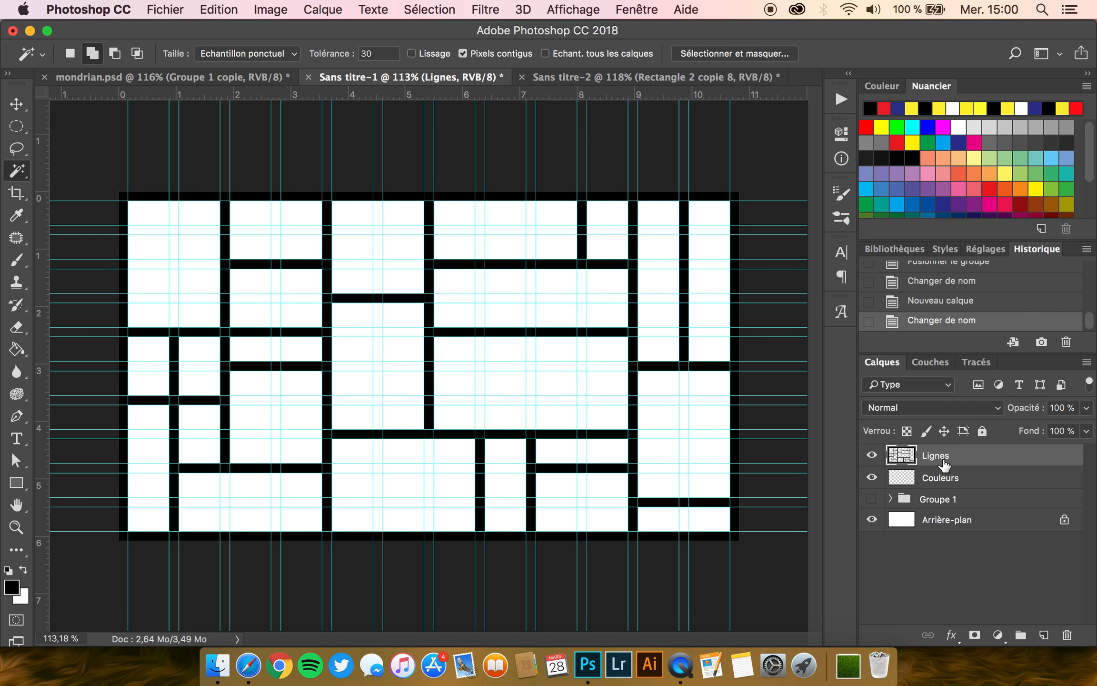
left_click(250, 219)
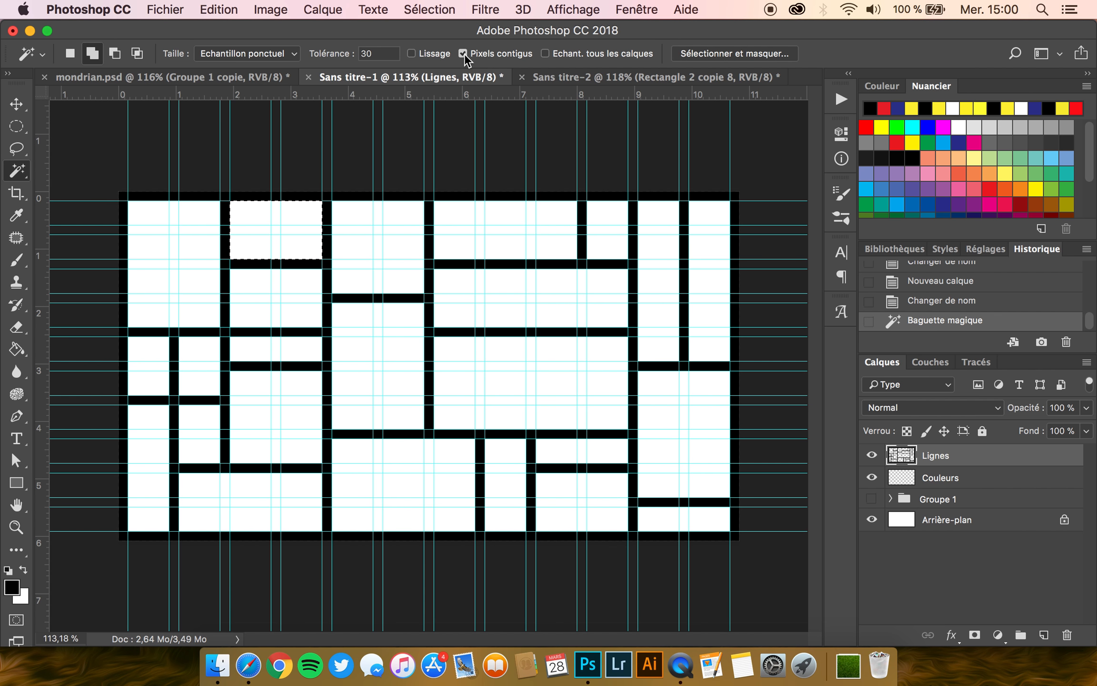
left_click(508, 286)
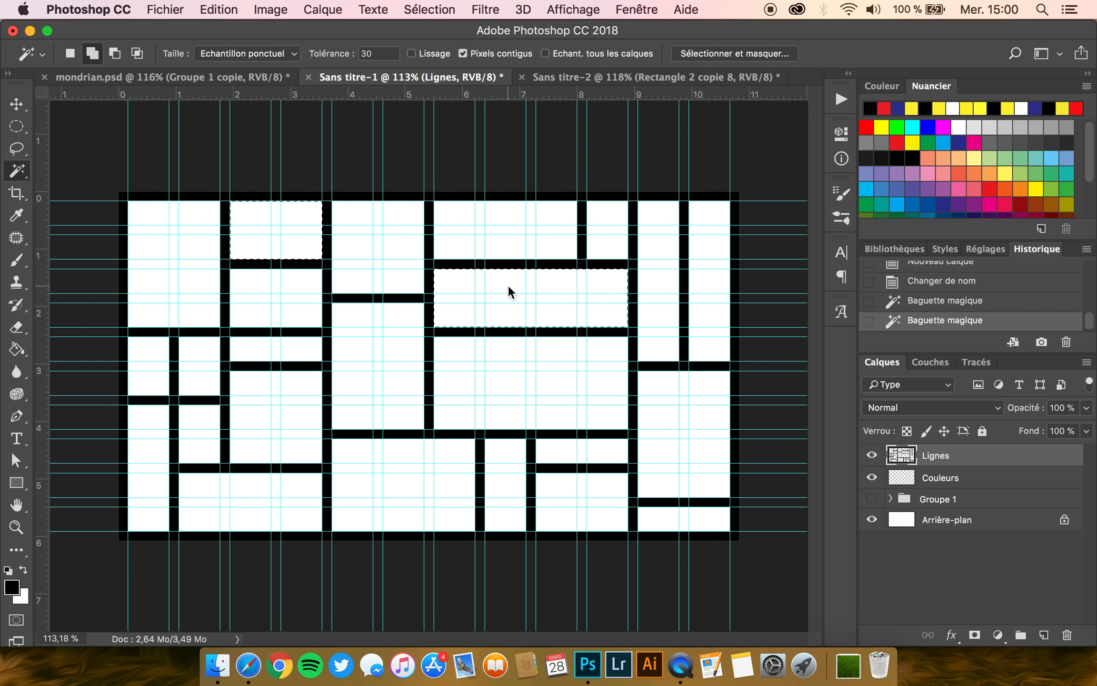
left_click(259, 486)
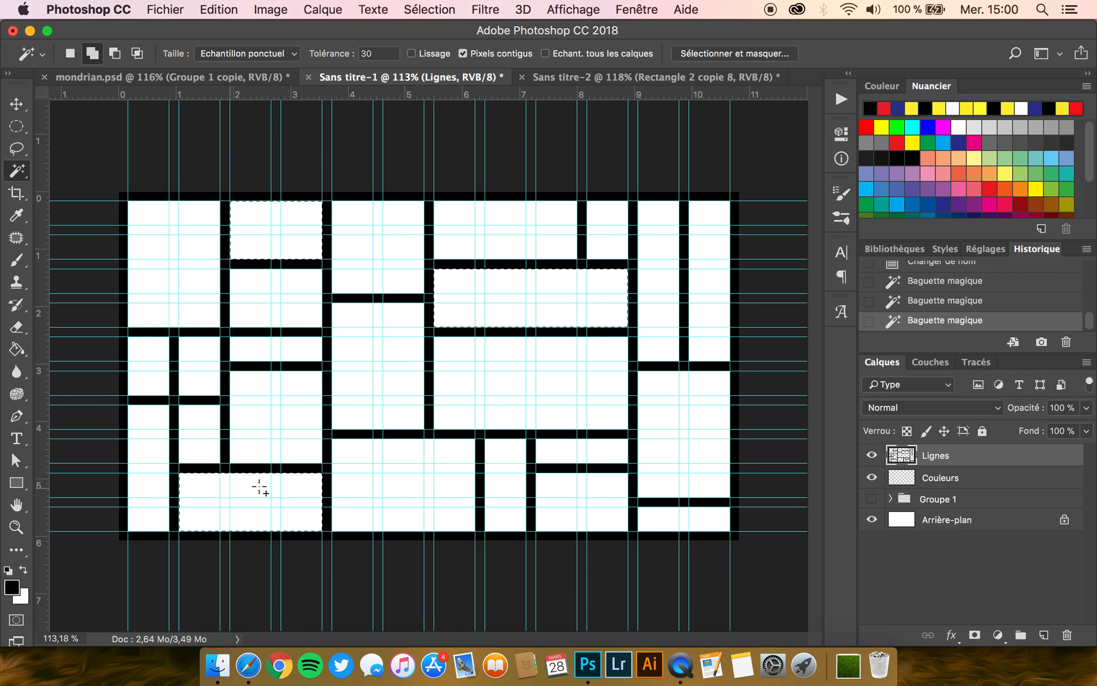
left_click(675, 514)
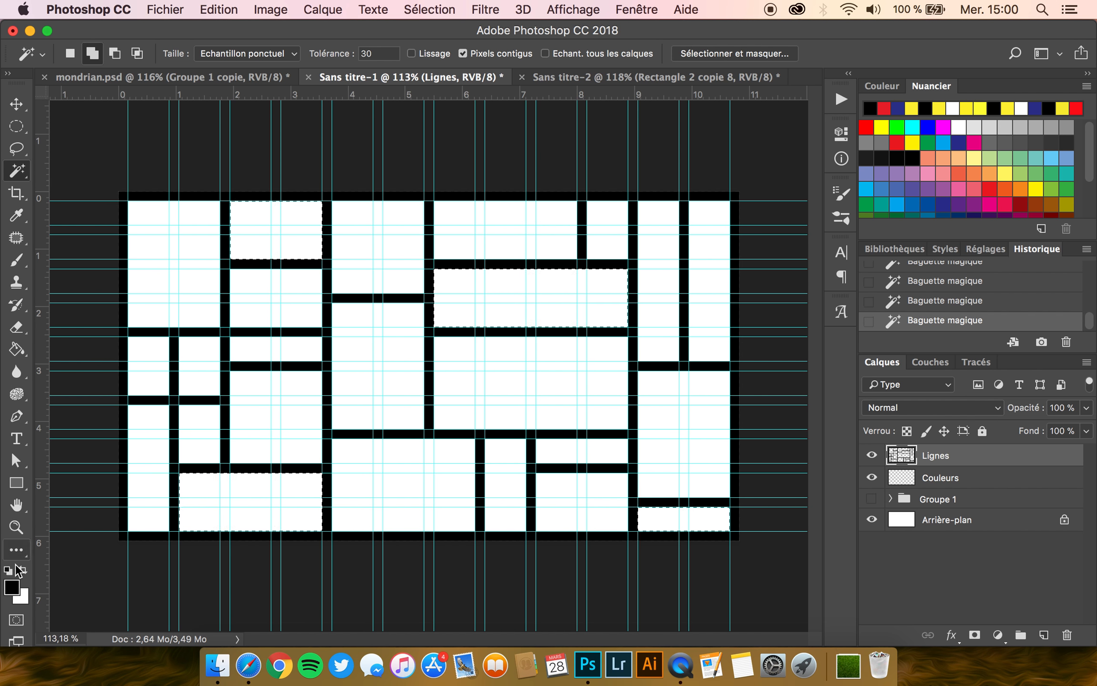
Step: Set the foreground colour to blue 2e3192, fill the four selected cells on the Couleurs layer and clear the selection
left_click(12, 587)
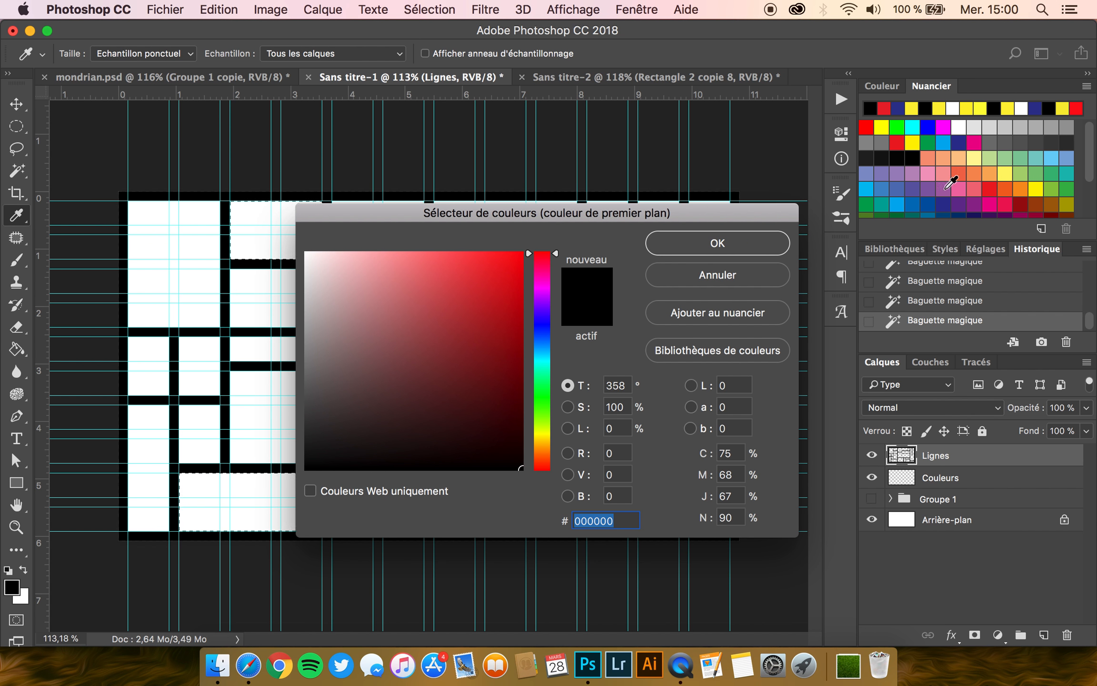
left_click(900, 108)
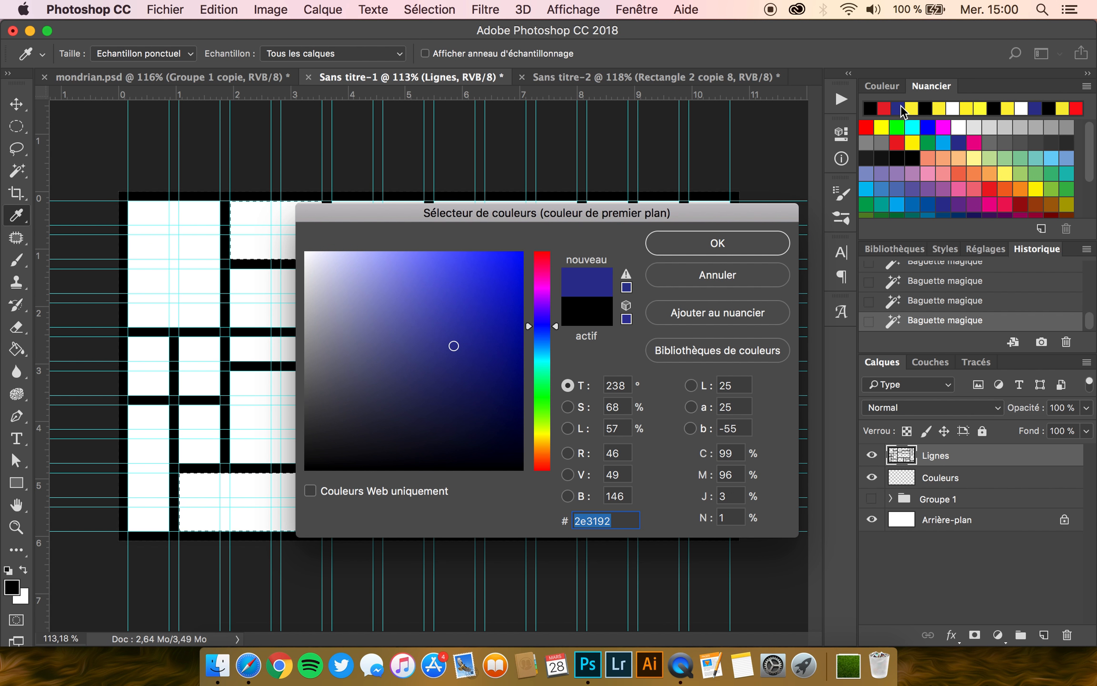
left_click(699, 249)
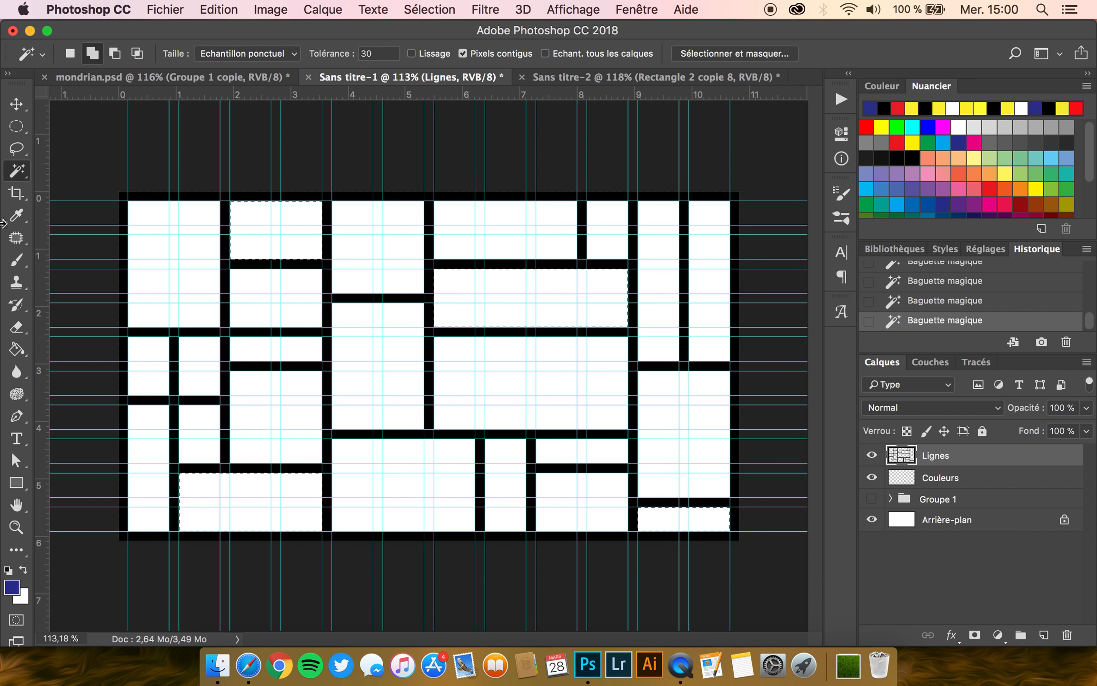
key("g")
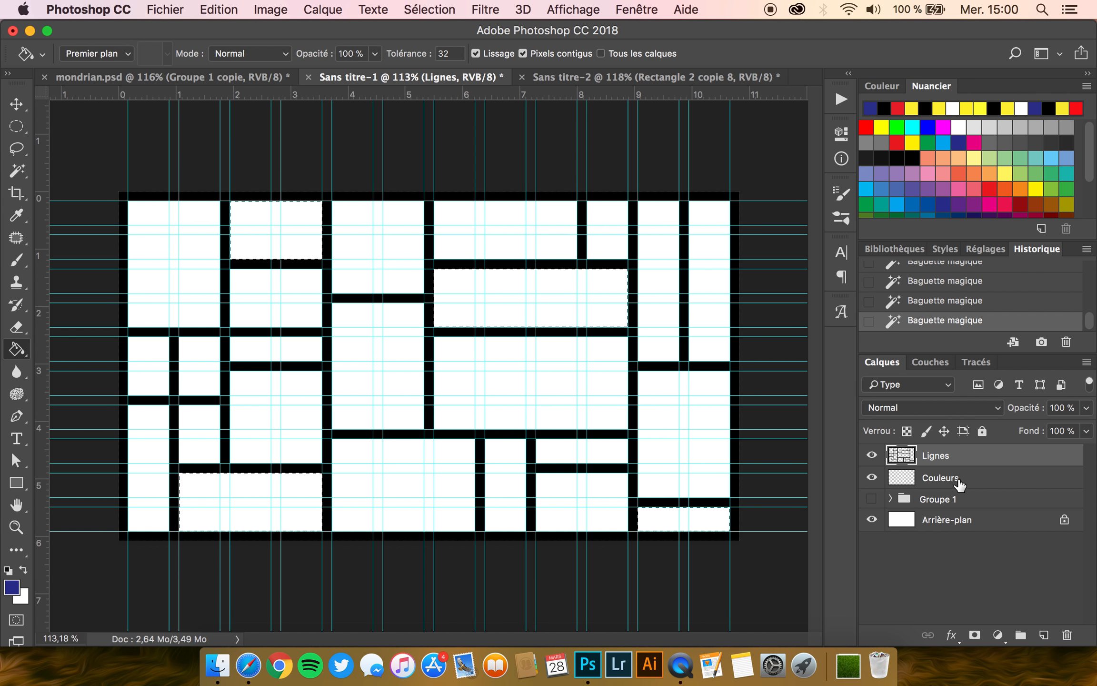
left_click(956, 480)
left_click(592, 297)
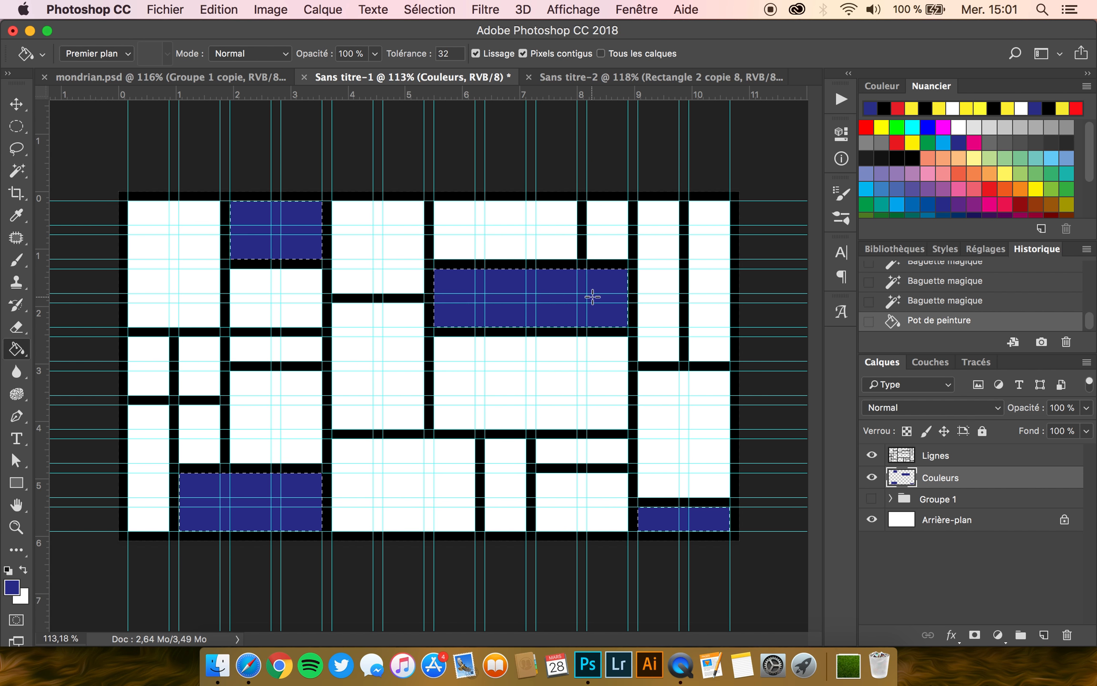
key("super+d")
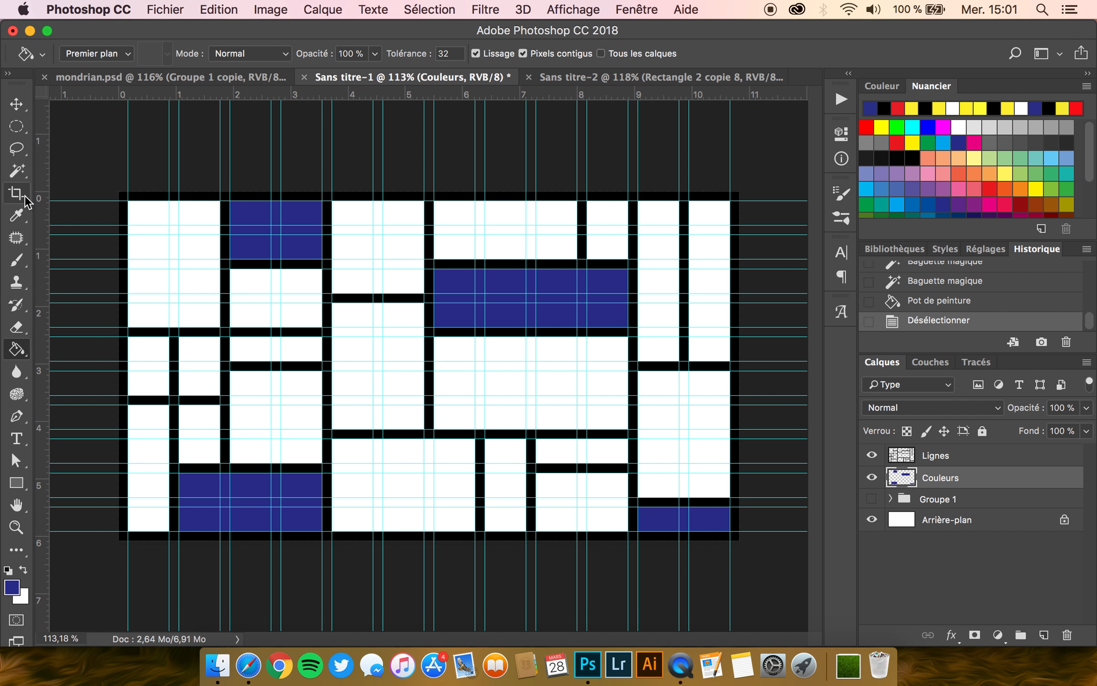
Step: Magic-wand four more cells on Lignes: left tall cell at upper right, thin second-column cell, small cell above lower-left blue and cell beside bottom-right blue
left_click(17, 171)
left_click(948, 457)
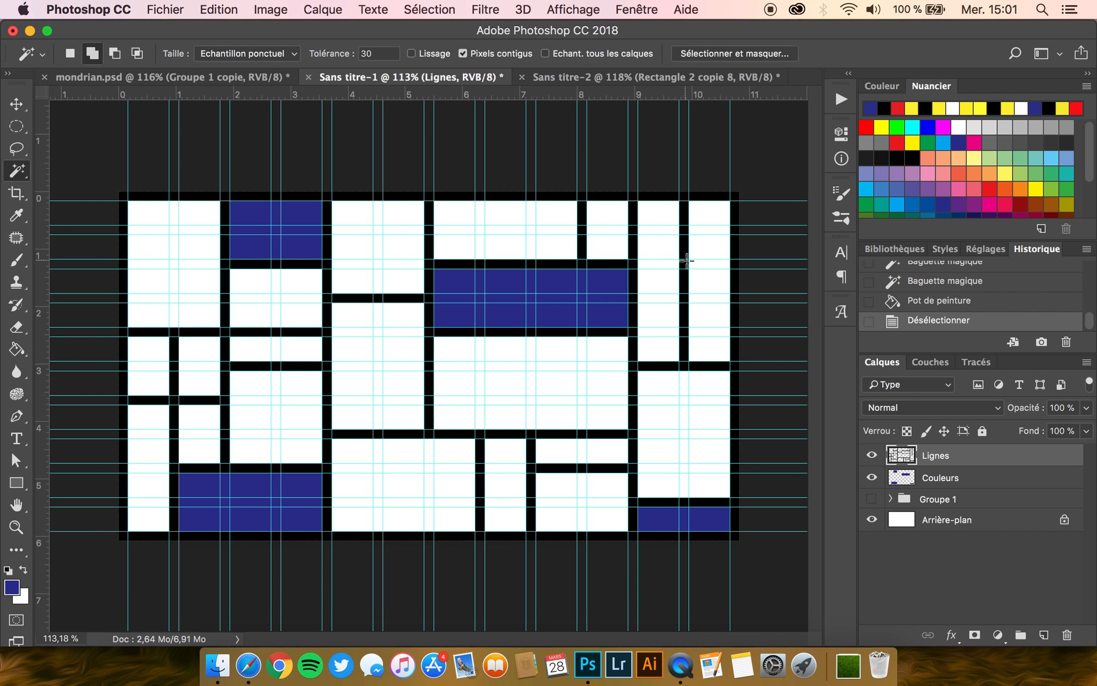
left_click(664, 279)
left_click(262, 355)
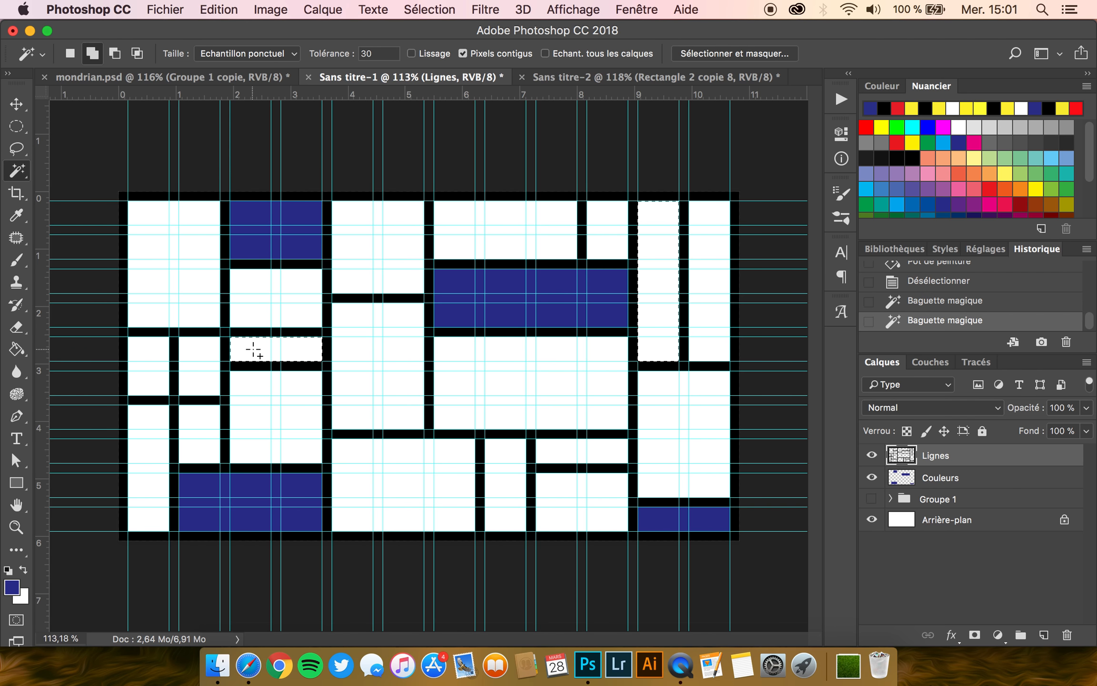
left_click(201, 421)
left_click(563, 497)
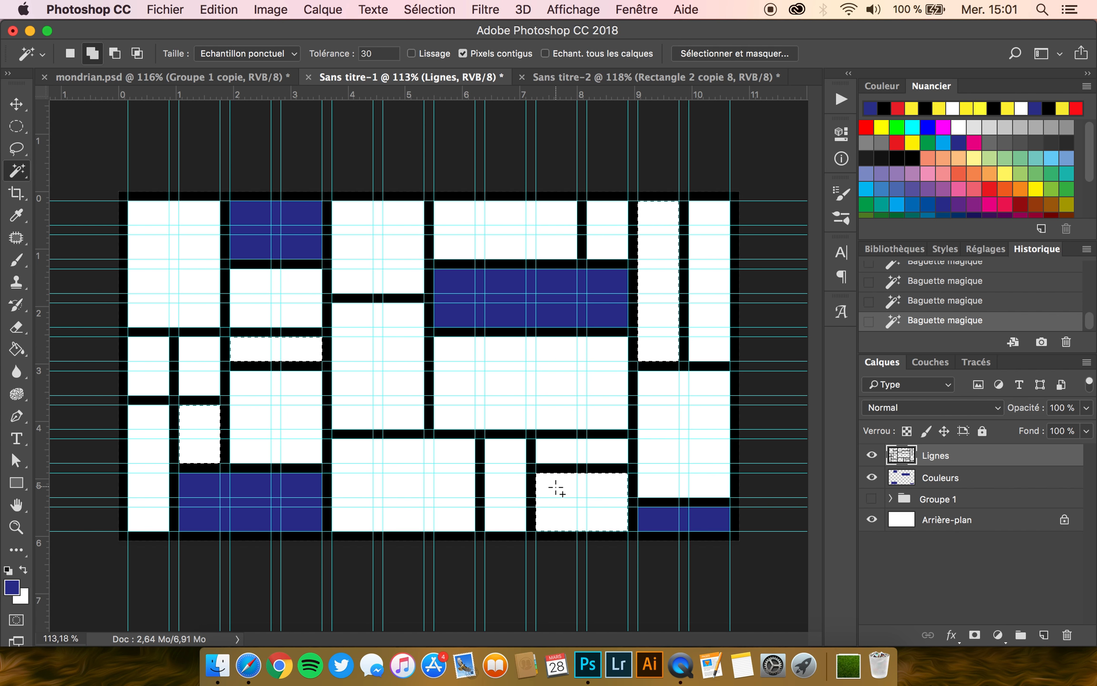
Step: Set the foreground colour to the red swatch ed1c24
key("i")
left_click(14, 587)
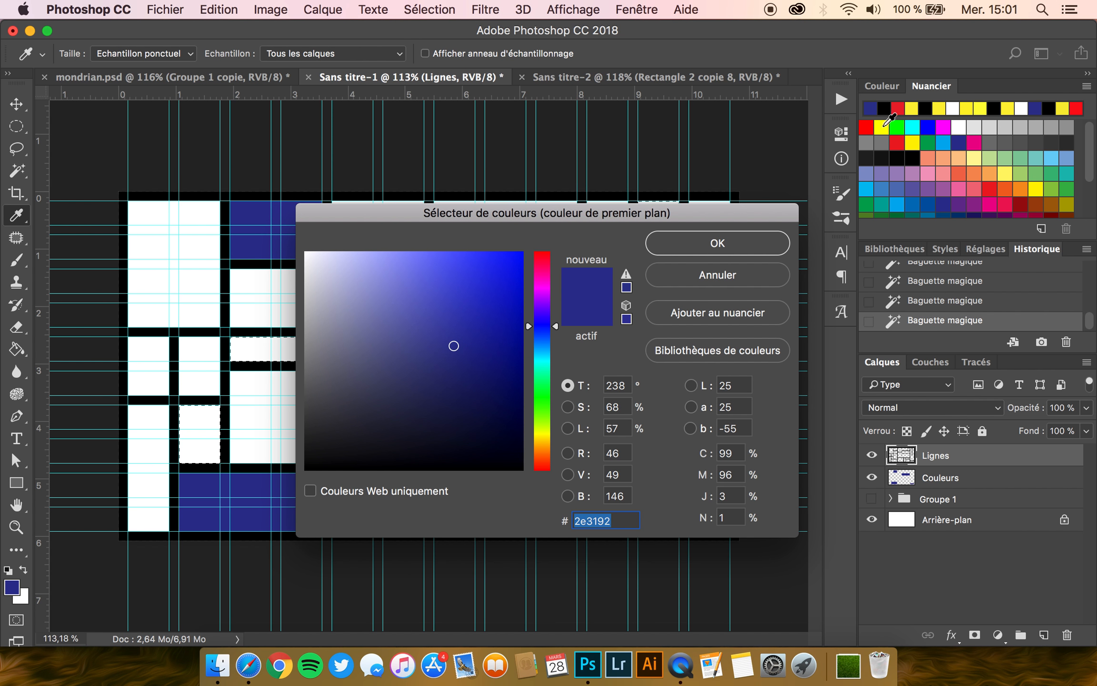
left_click(897, 142)
left_click(717, 243)
key("w")
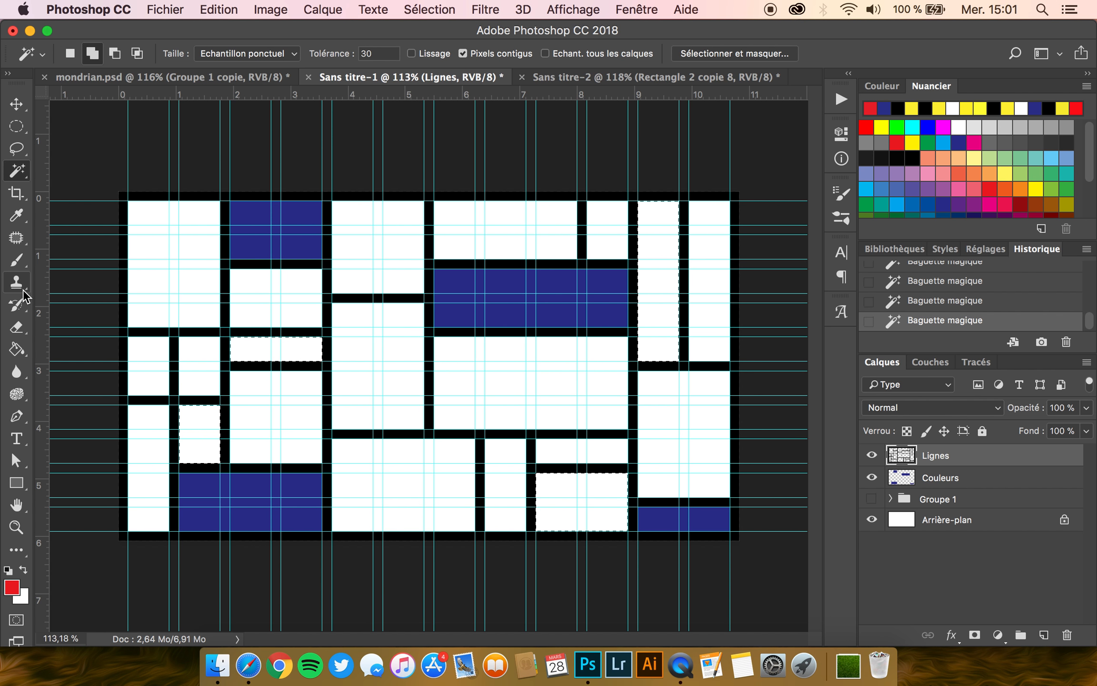
Step: Paint-bucket the four selected cells red on the Couleurs layer and clear the selection
left_click(17, 349)
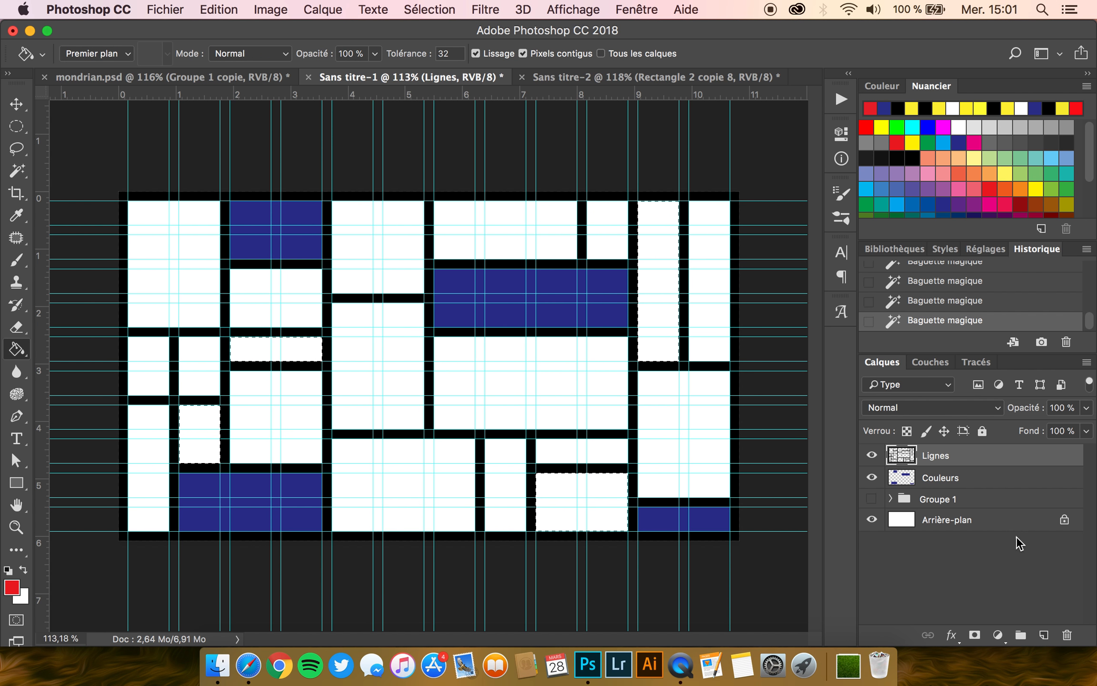
left_click(948, 483)
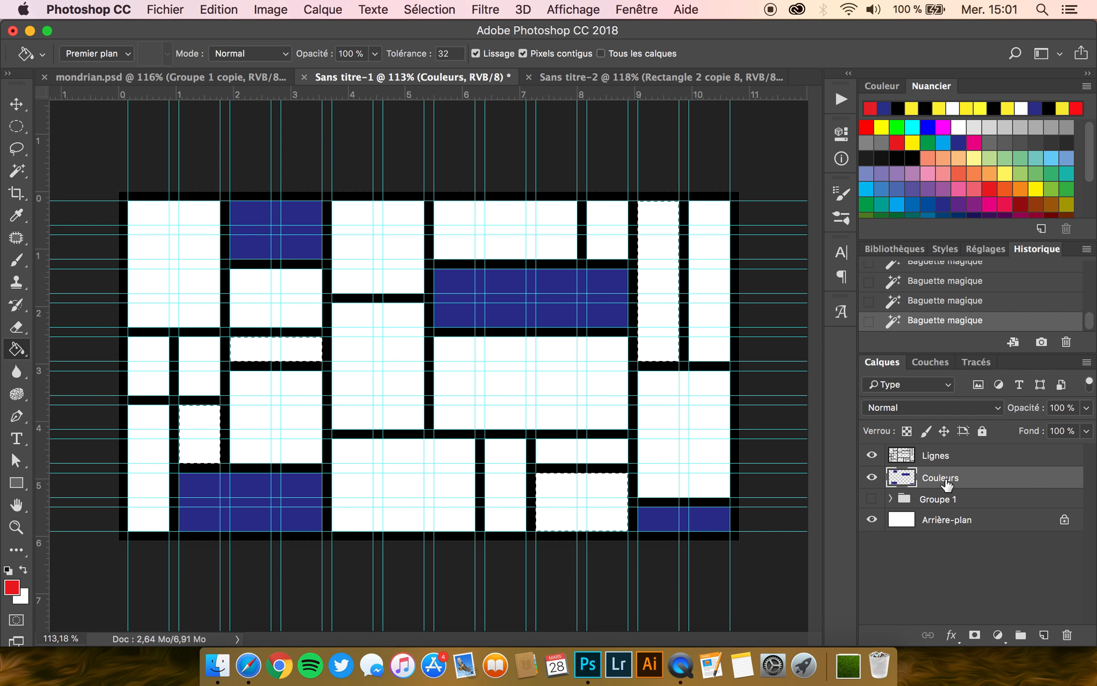
left_click(296, 349)
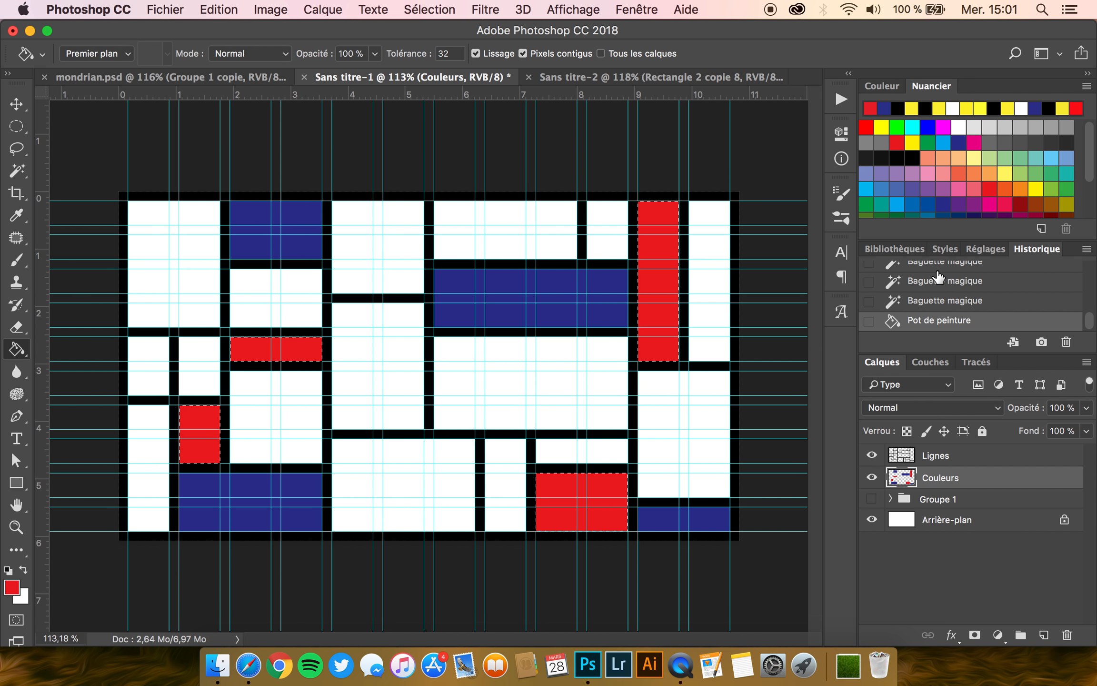
key("super+d")
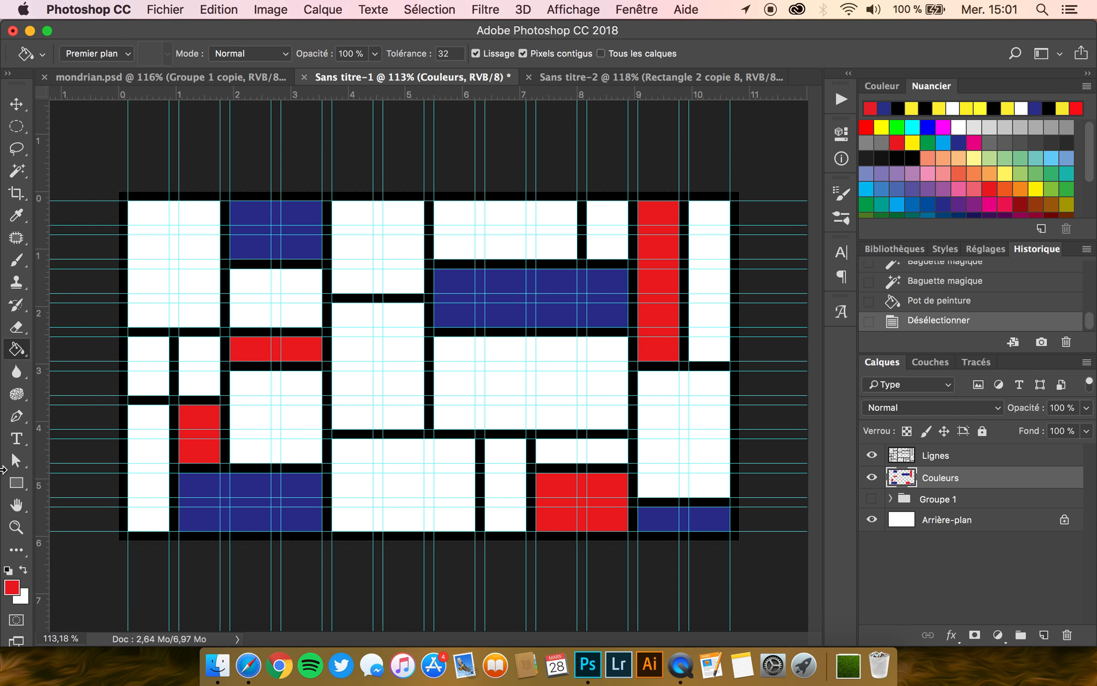
Step: Change the foreground colour to yellow fff200
left_click(12, 587)
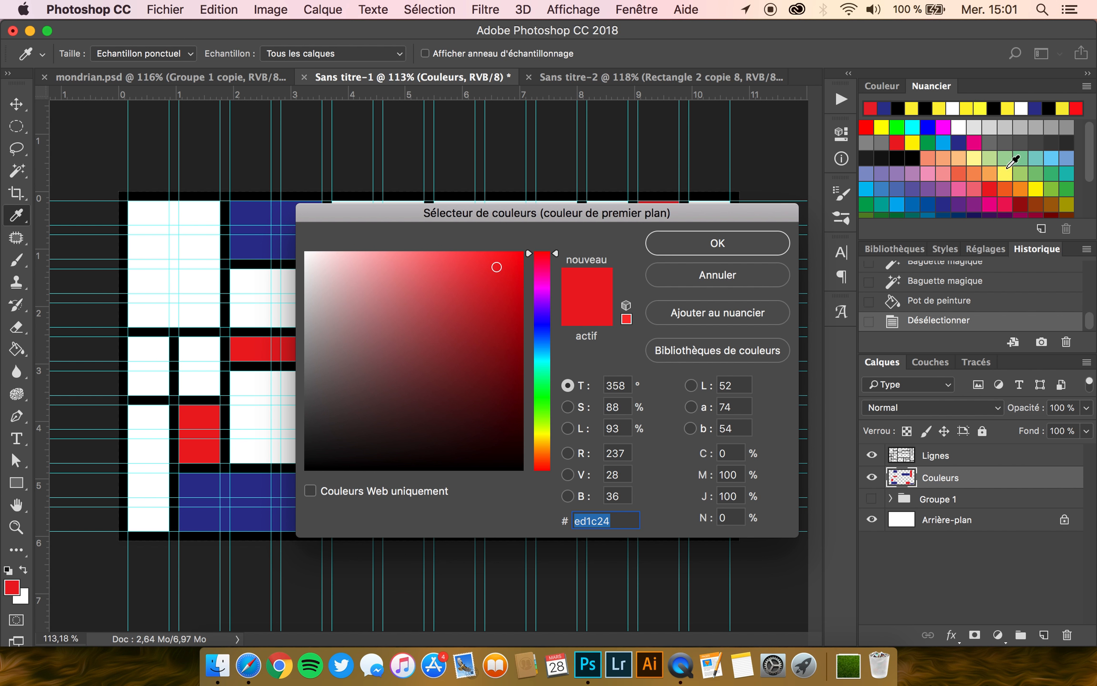
left_click(912, 109)
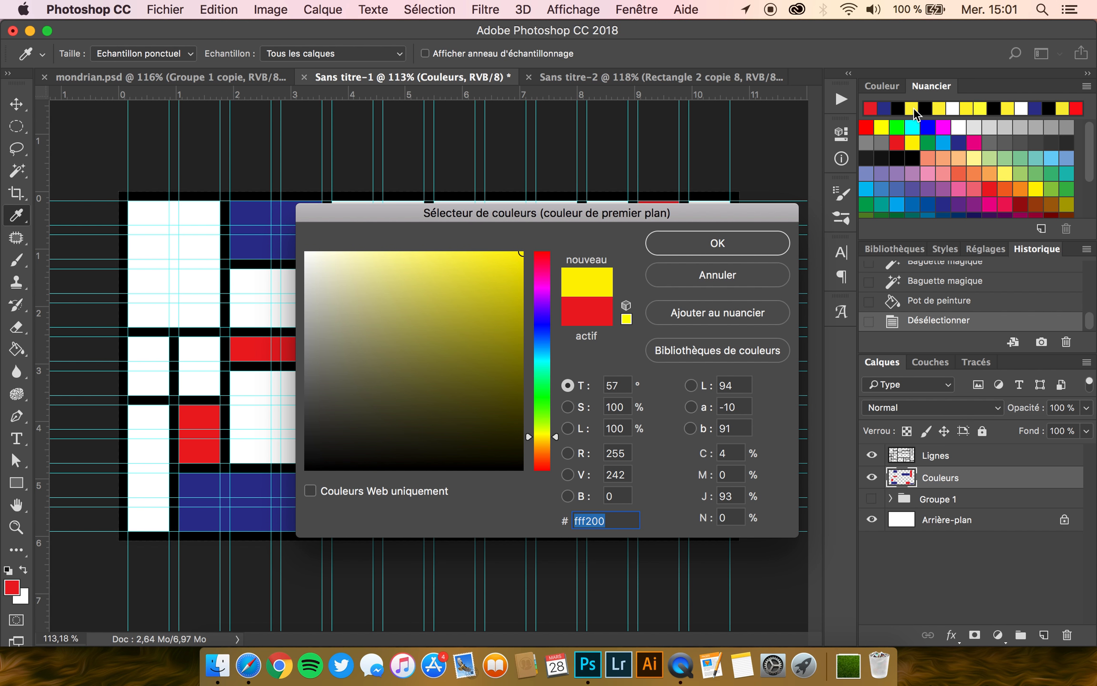
left_click(737, 244)
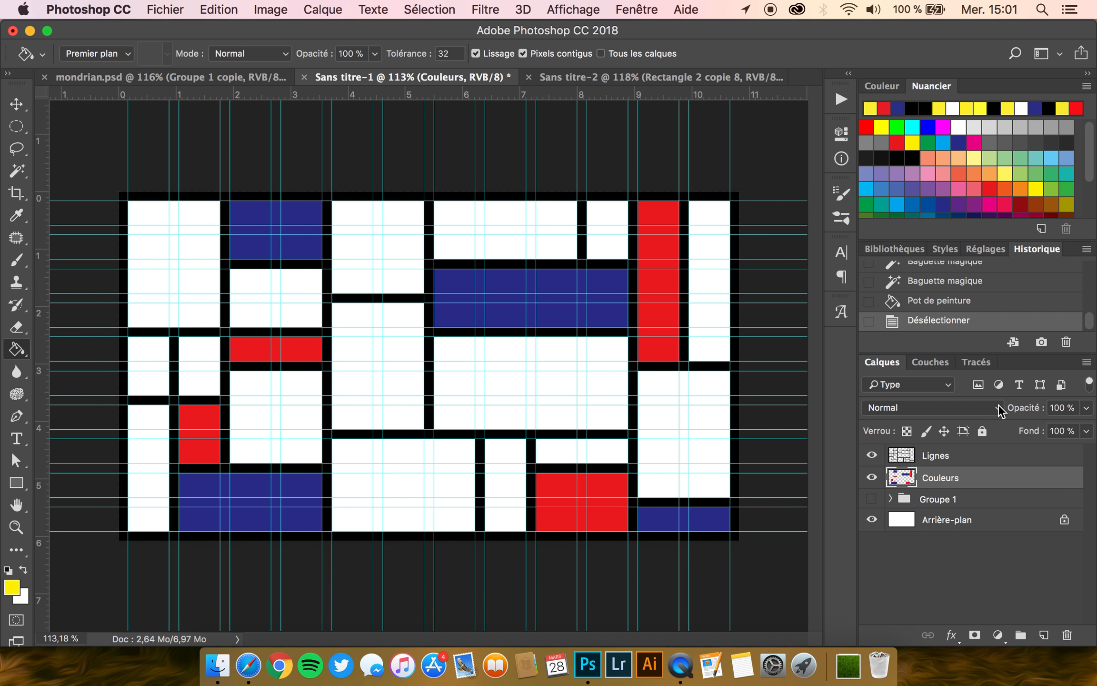
Step: Magic-wand four cells on Lignes: small top cell beside the tall red one, cell above the small left red one, large bottom-centre cell and tall upper-right corner cell
left_click(954, 458)
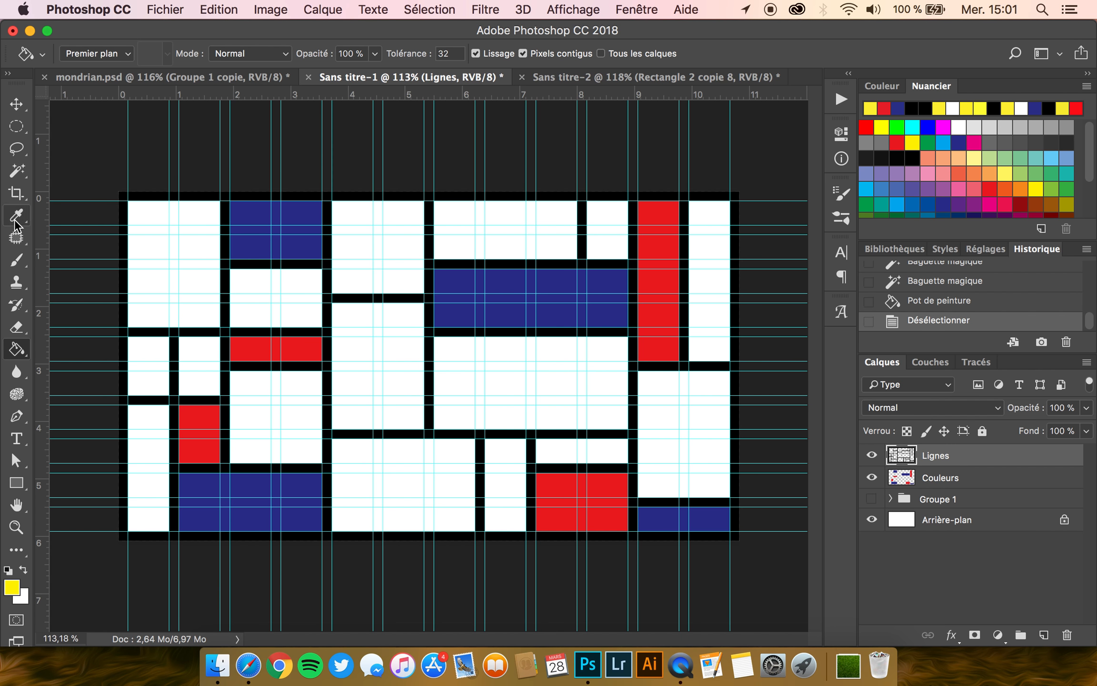
left_click(17, 174)
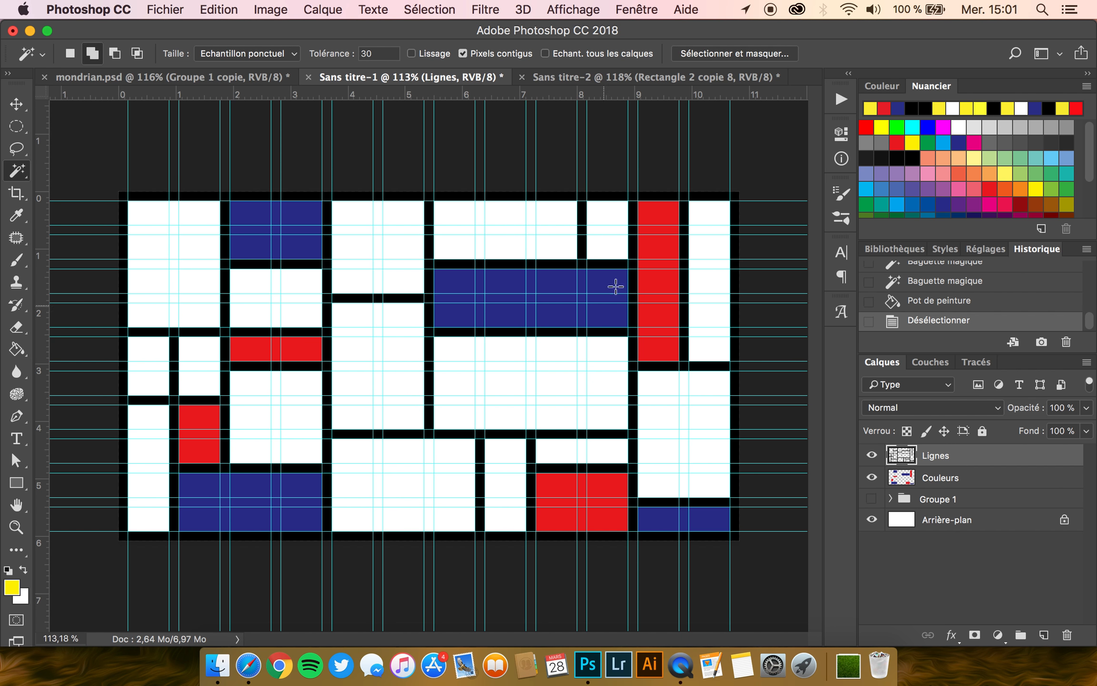
left_click(607, 245)
left_click(202, 351)
left_click(460, 455)
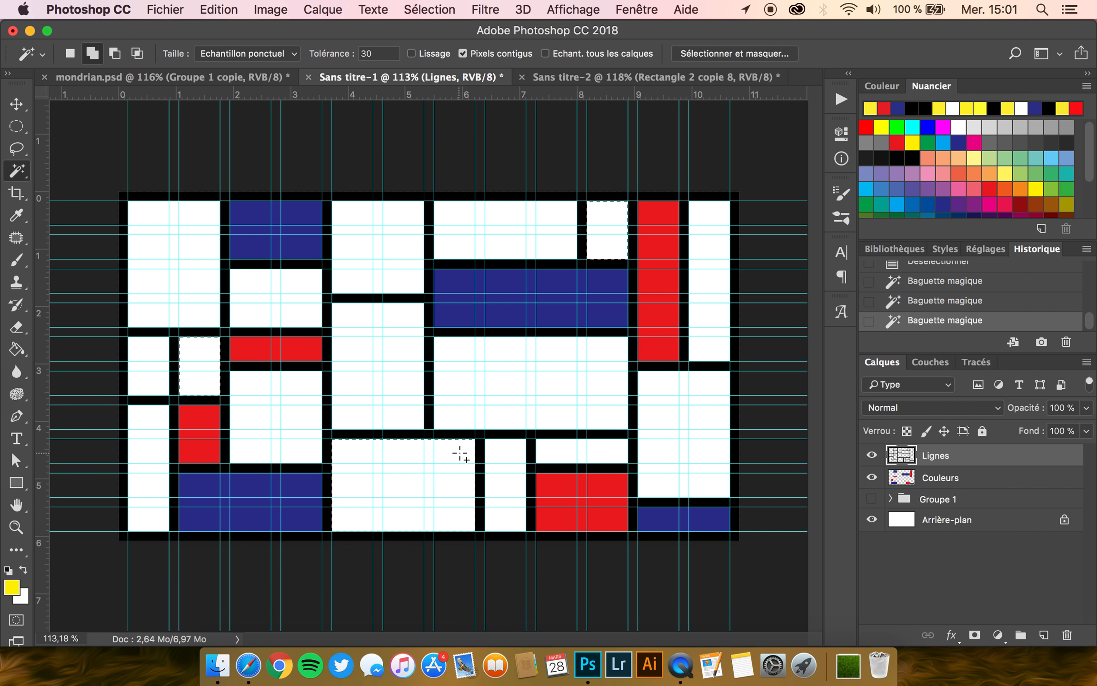
left_click(704, 313)
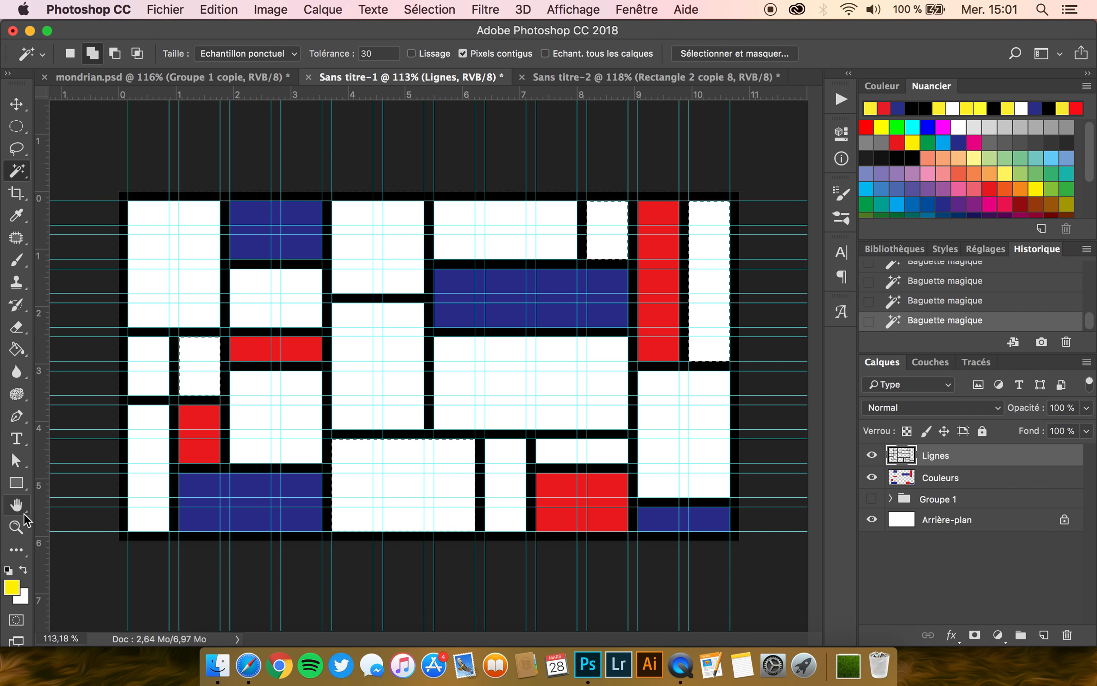
Step: Paint-bucket the four selected cells yellow on the Couleurs layer and clear the selection
left_click(941, 477)
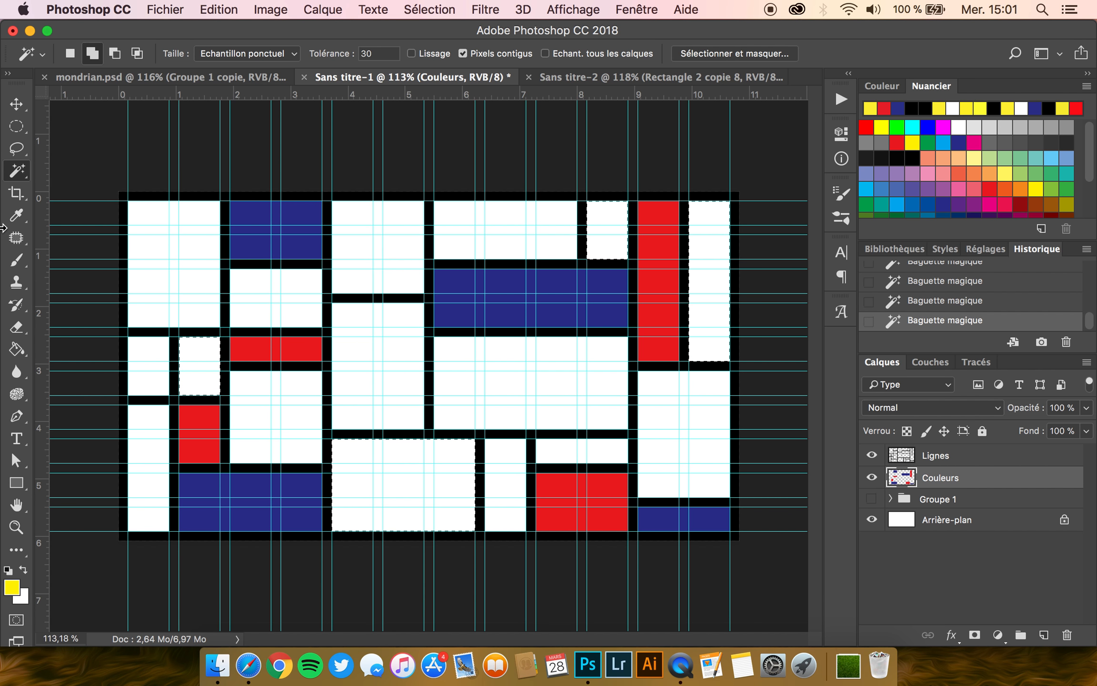
left_click(16, 349)
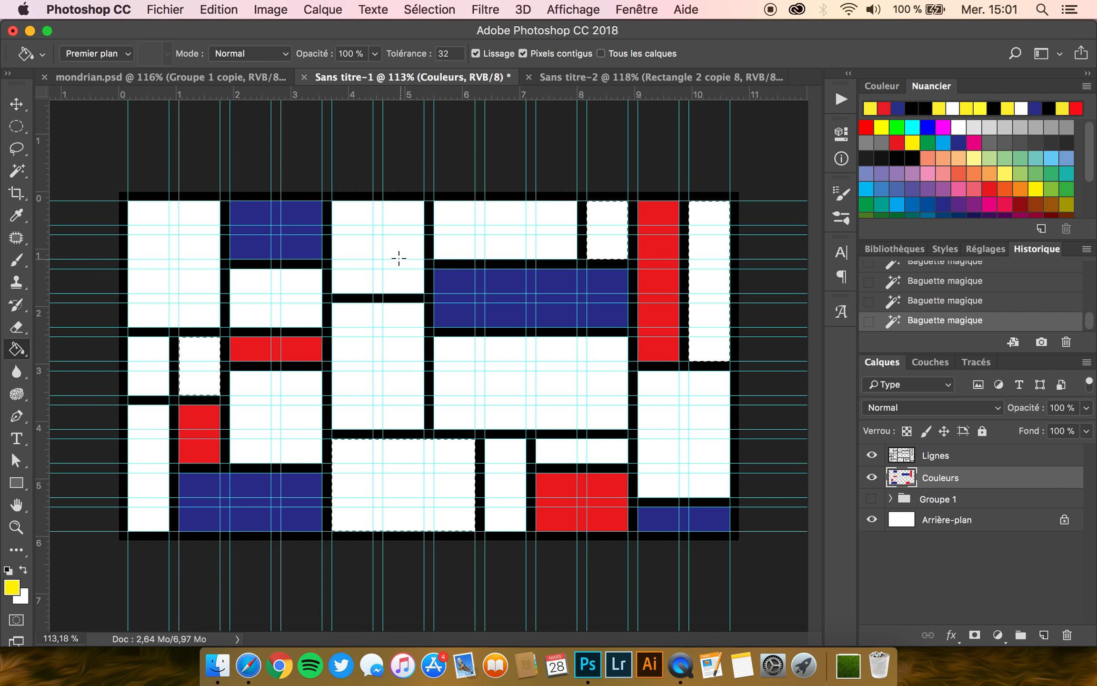
left_click(206, 357)
key("super+d")
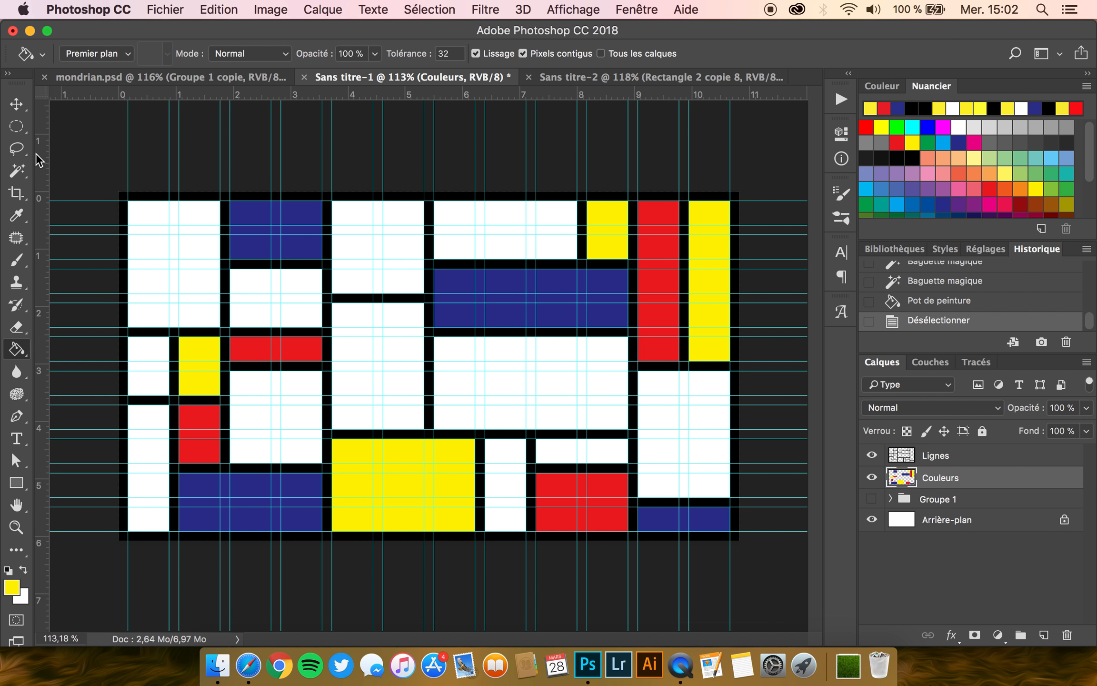
Step: Show the mondrian.psd composition for comparison and activate the Move tool
left_click(216, 76)
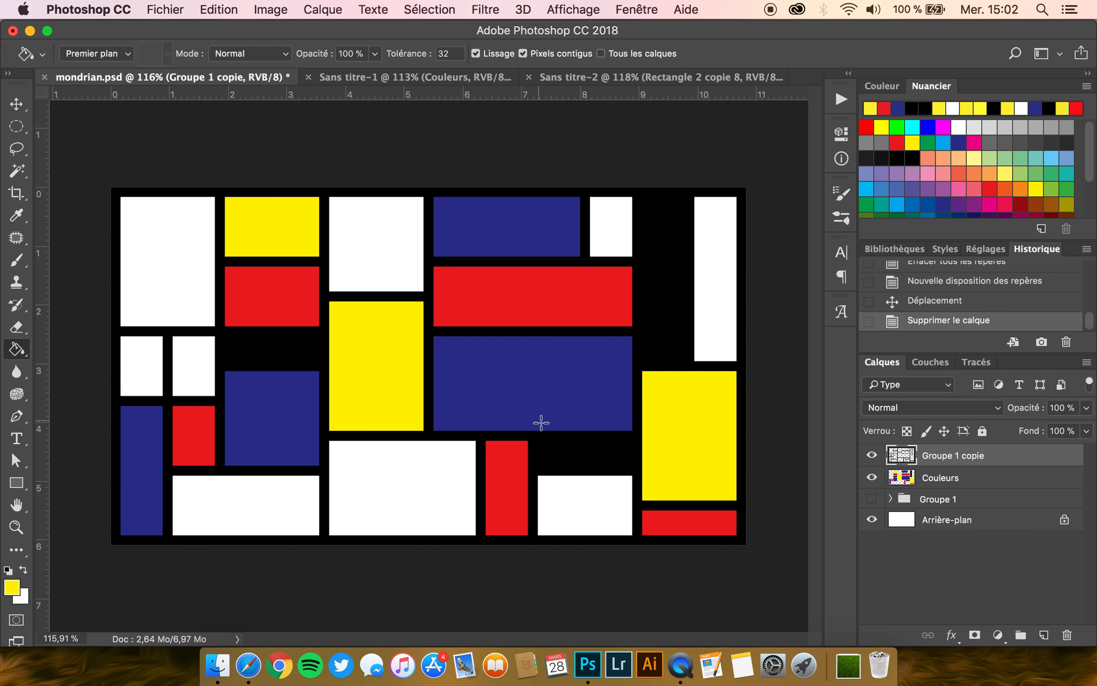
left_click(17, 105)
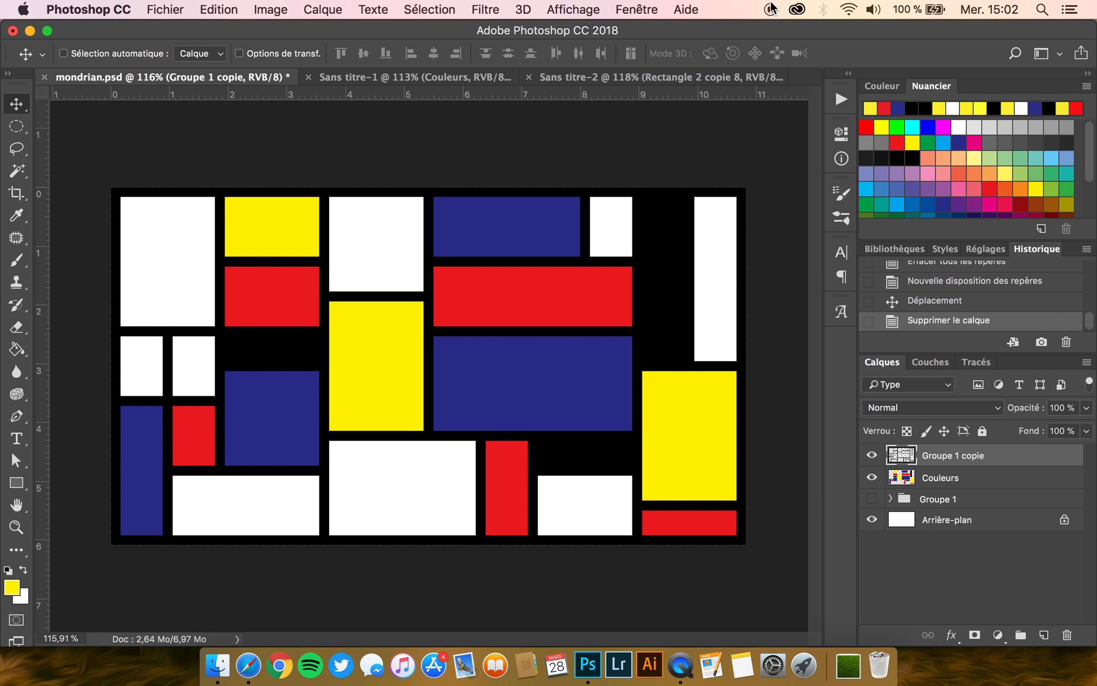